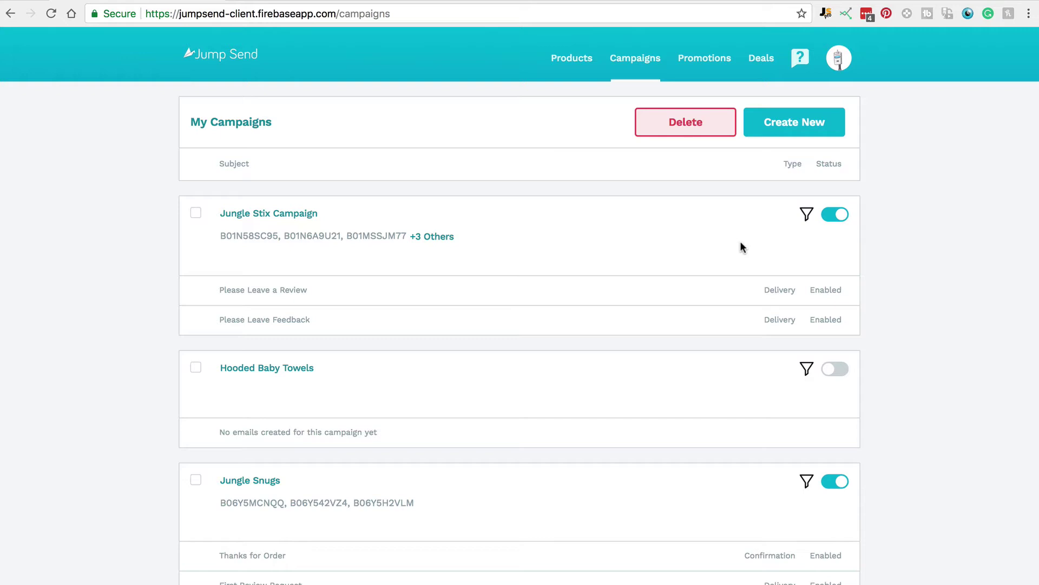
- Look over the product list, return to campaigns, and create a new campaign from the Custom Campaign template
click(574, 60)
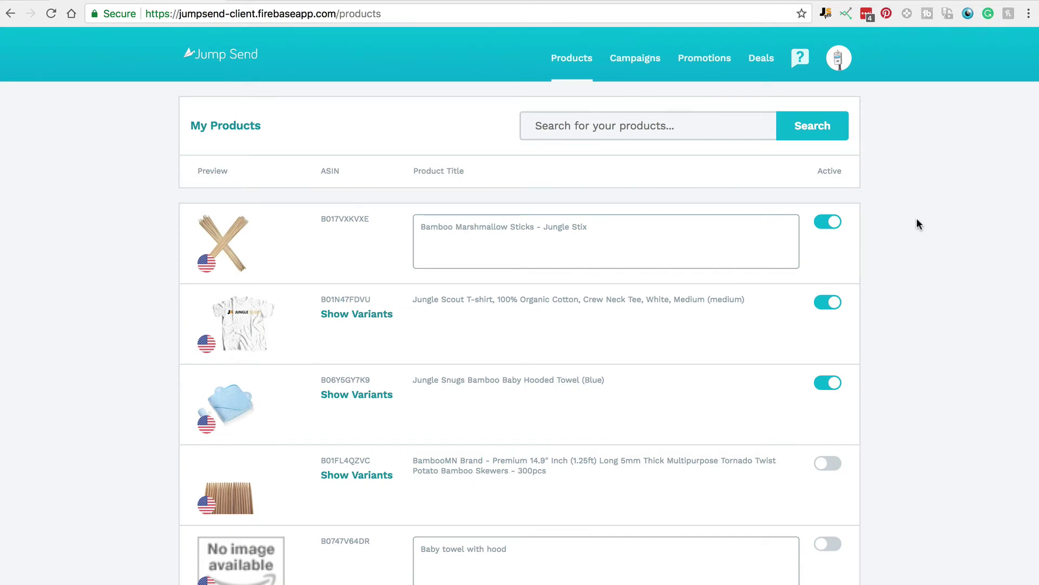
scroll(749, 408, down, 3)
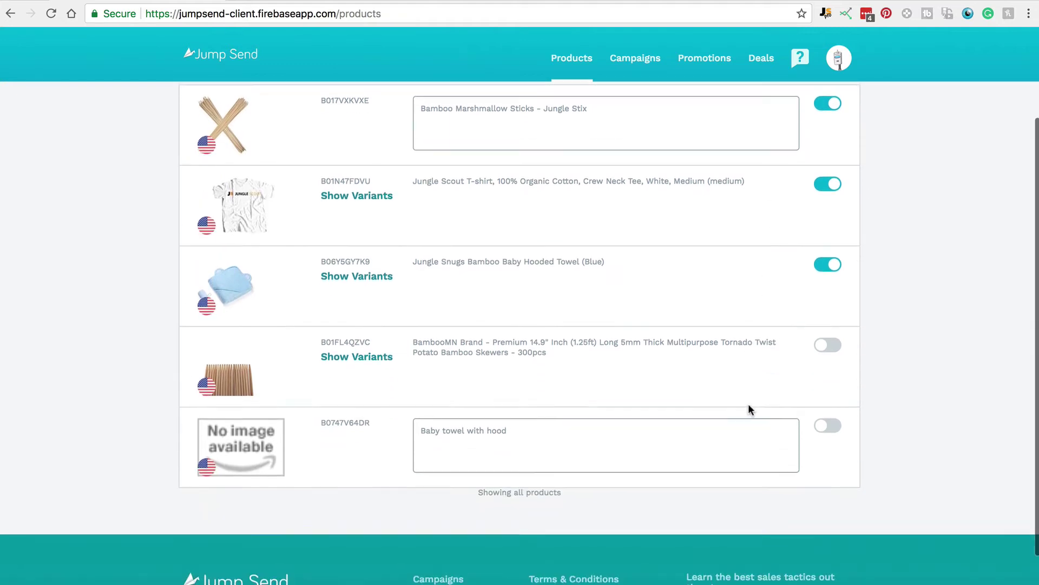
scroll(750, 409, up, 3)
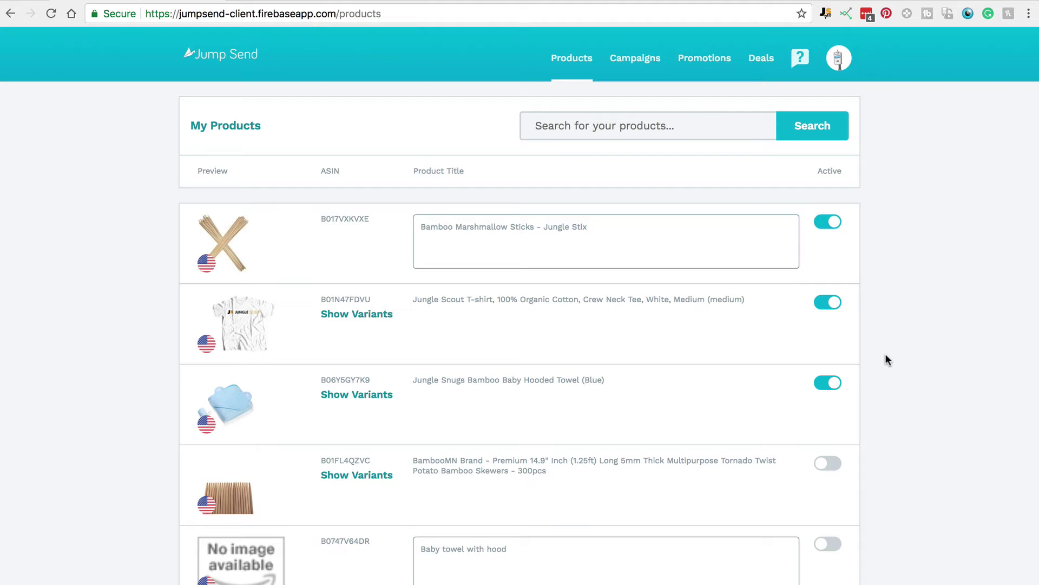
click(650, 70)
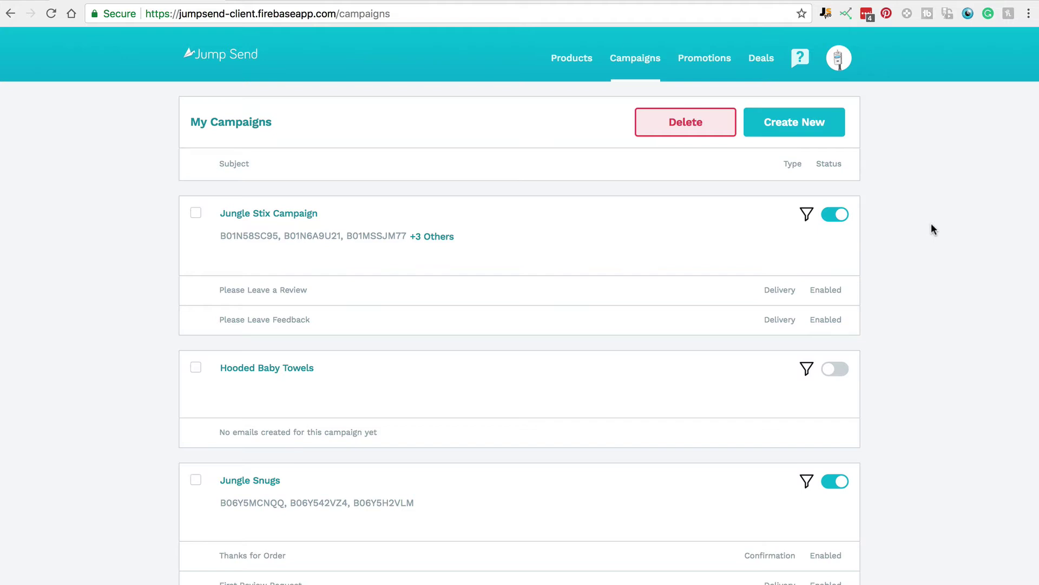
click(790, 128)
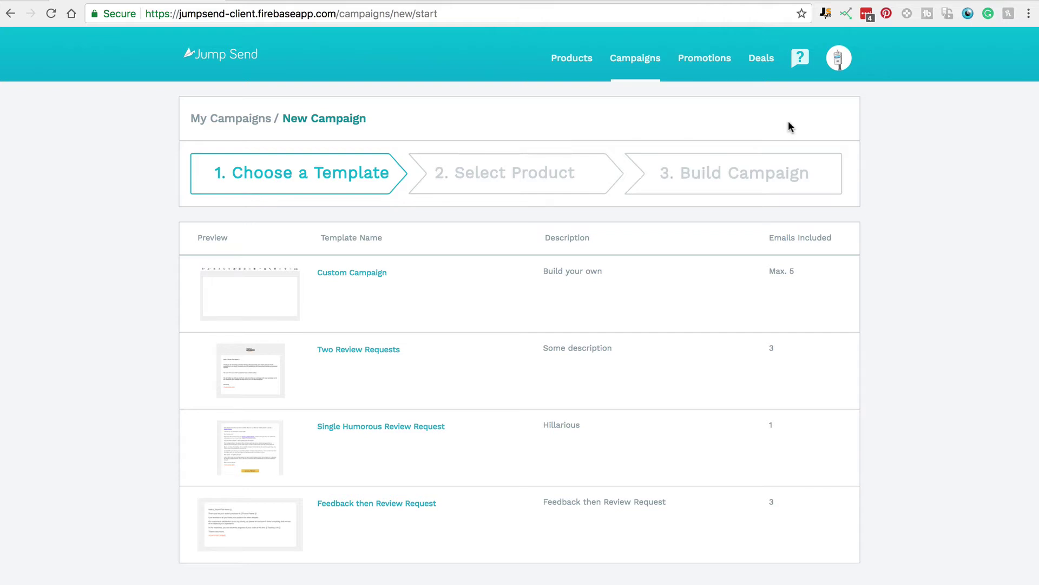
click(347, 307)
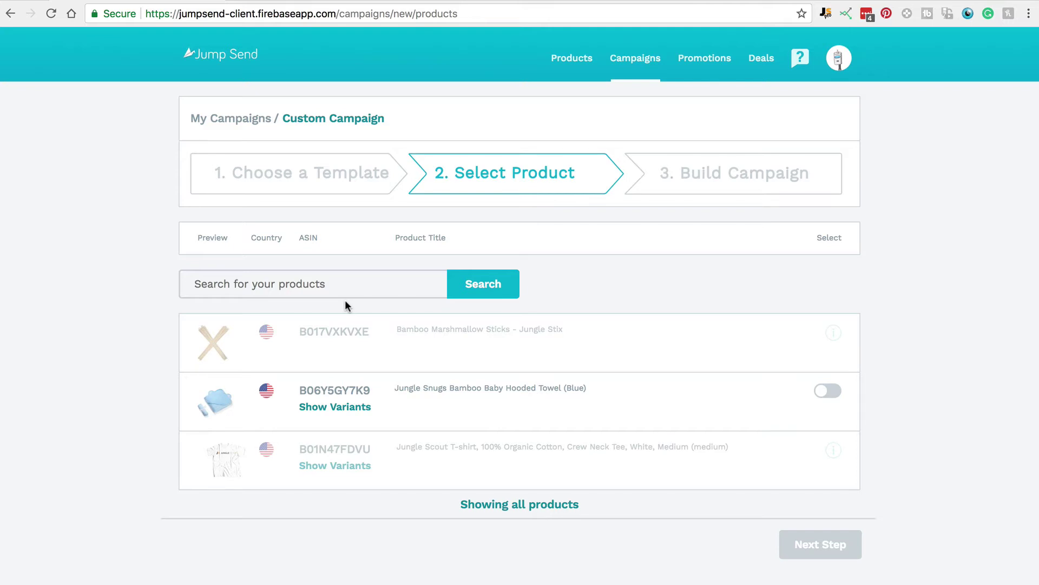
- Select the Blue baby hooded towel and its B07452PW4D variant, then continue to Build Campaign
click(823, 391)
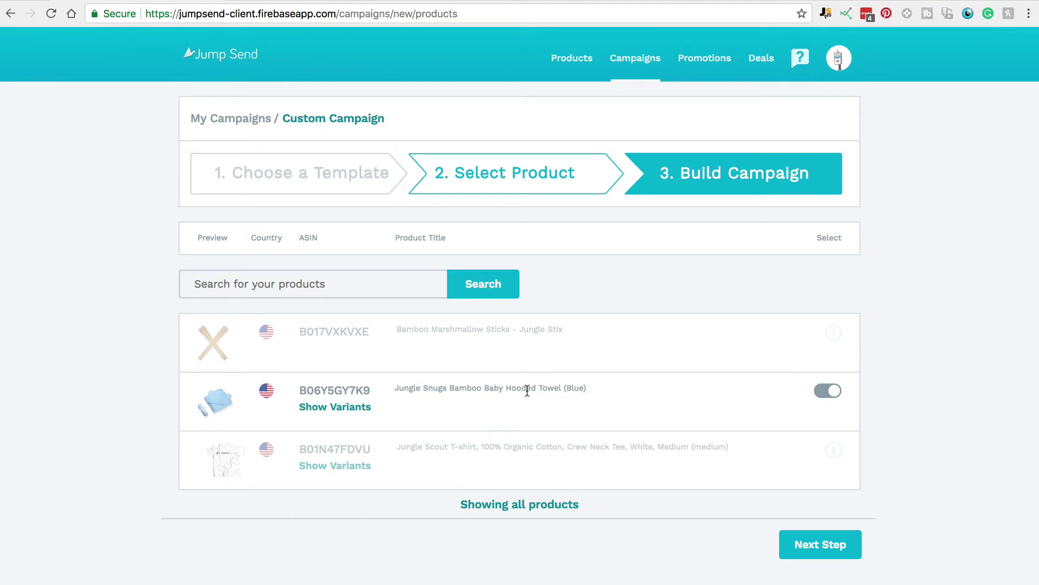
click(338, 409)
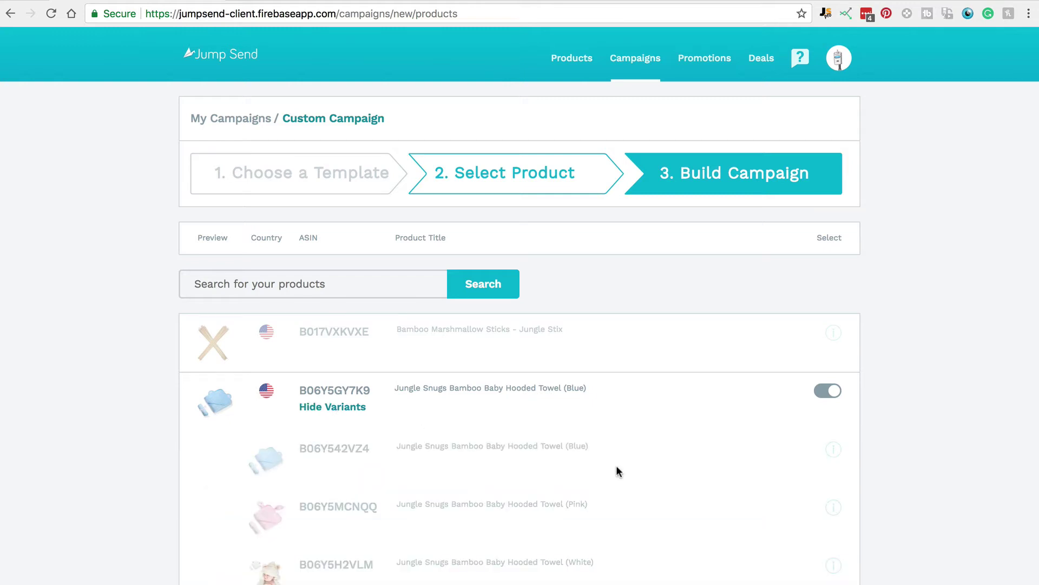
scroll(616, 467, down, 2)
scroll(617, 471, down, 1)
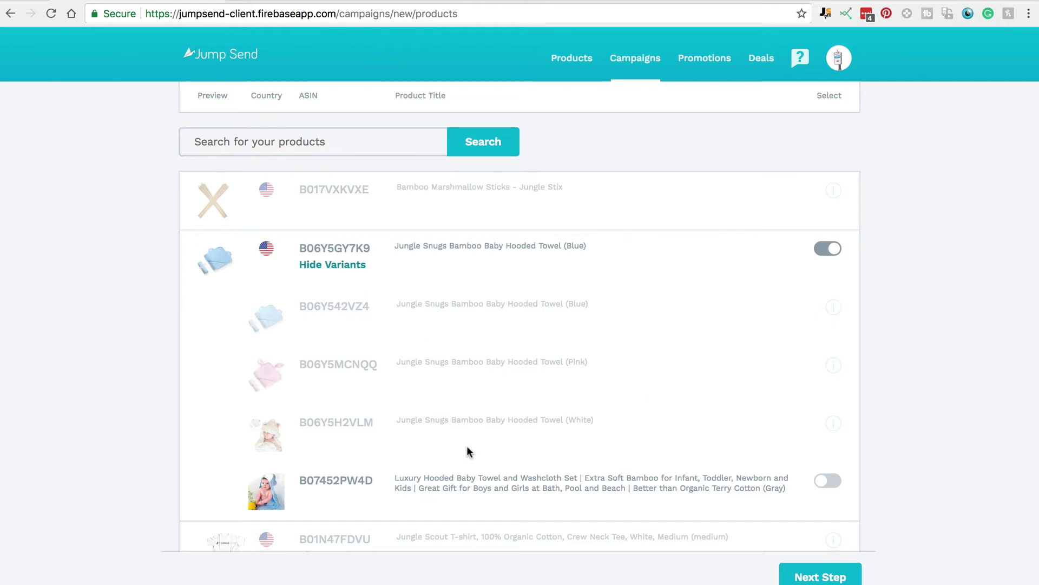
scroll(562, 445, down, 1)
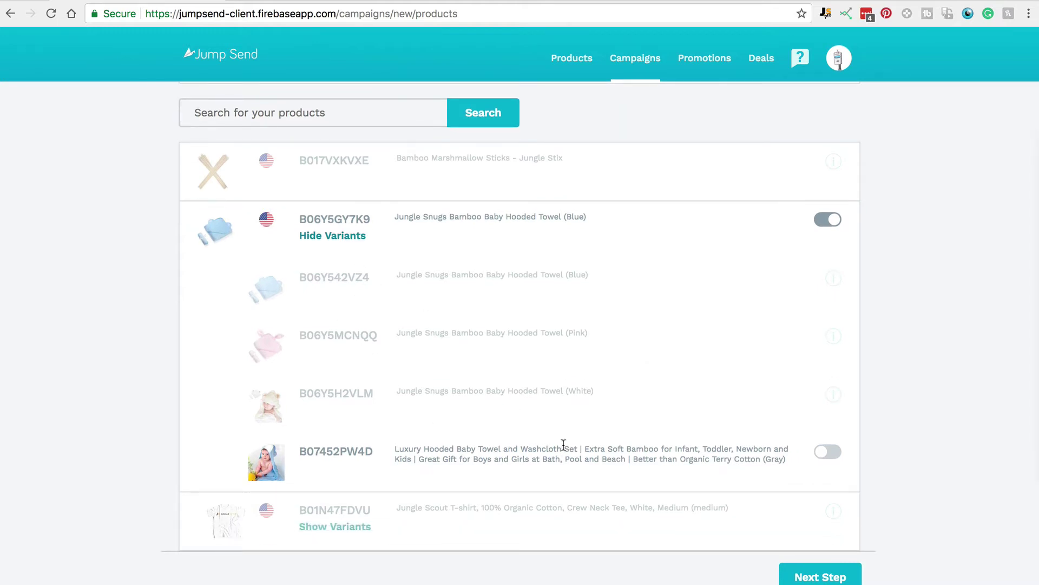
click(820, 457)
click(812, 564)
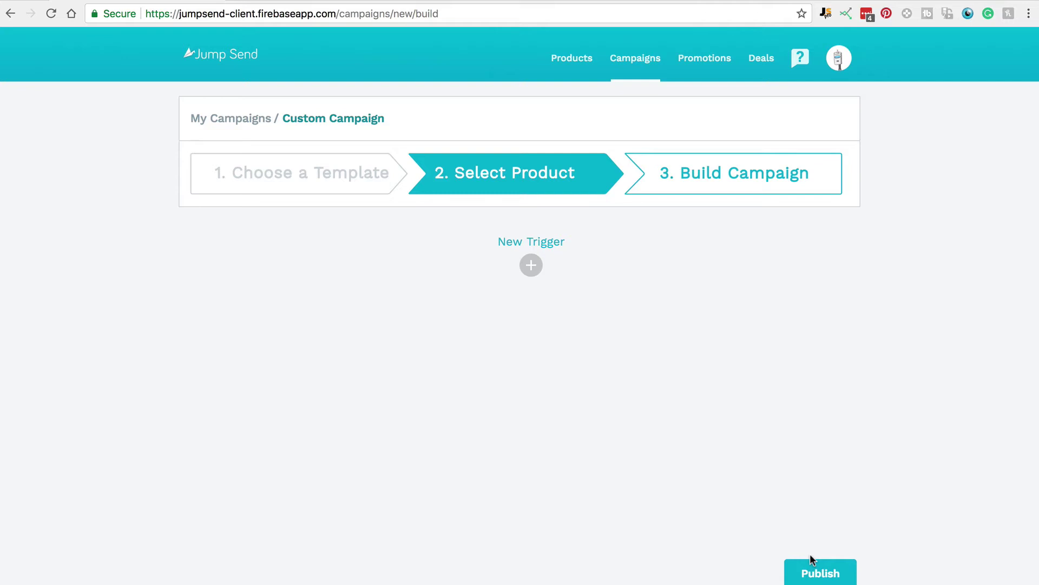
- Add a Purchased trigger at the head of the campaign flow
click(531, 266)
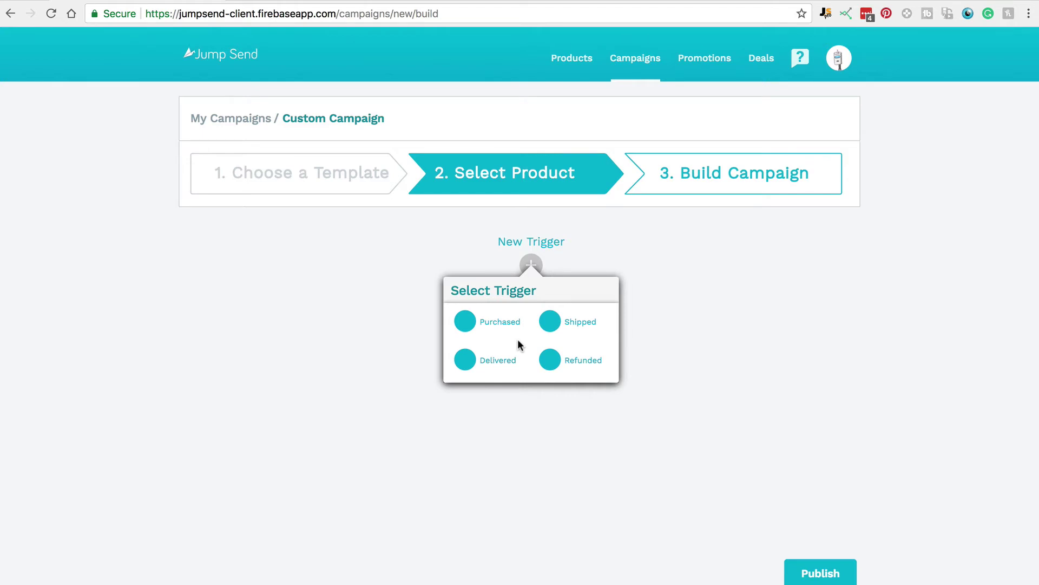
click(465, 322)
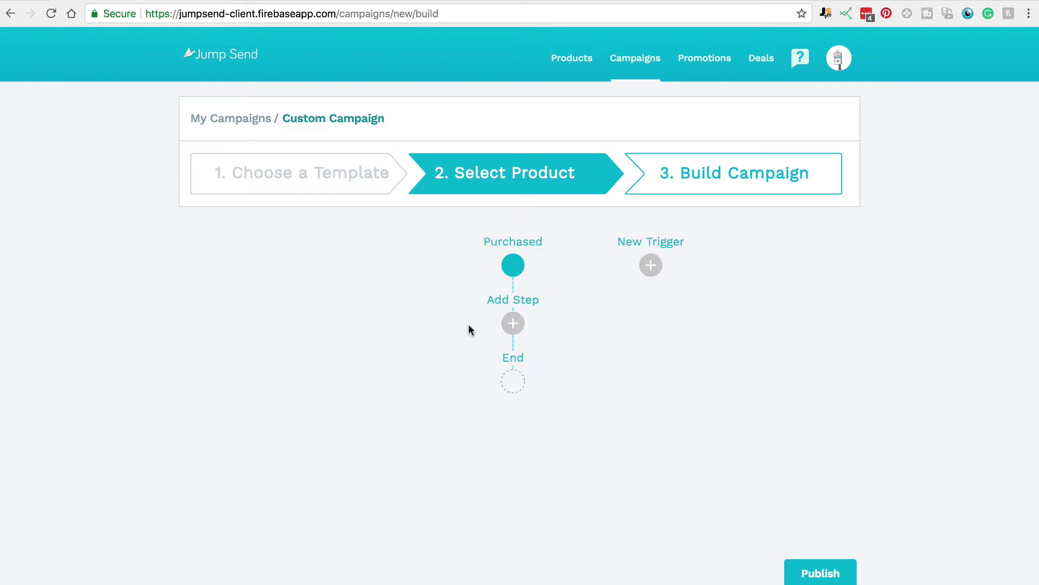
click(513, 325)
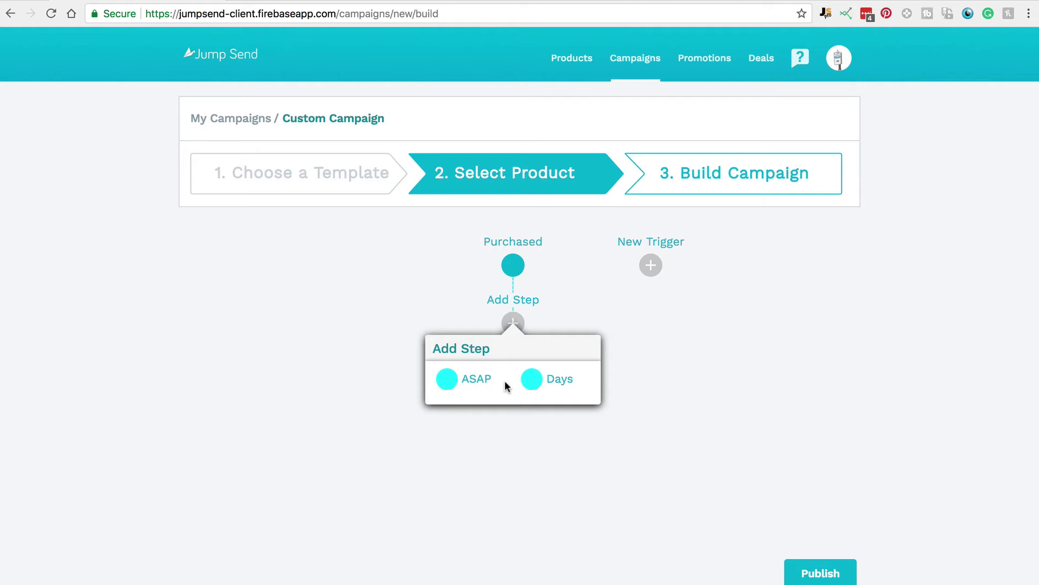
- Add a trial 1 Days delay after the Purchased trigger, then delete it
click(533, 382)
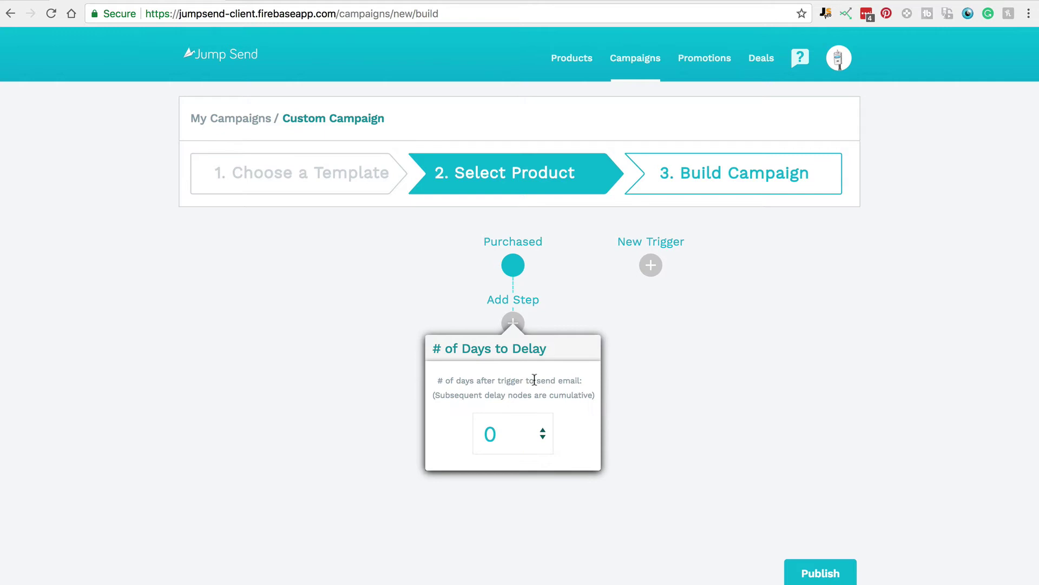
click(542, 430)
click(542, 430)
click(543, 431)
click(543, 430)
click(542, 430)
click(543, 436)
click(543, 436)
click(543, 435)
click(543, 436)
click(544, 319)
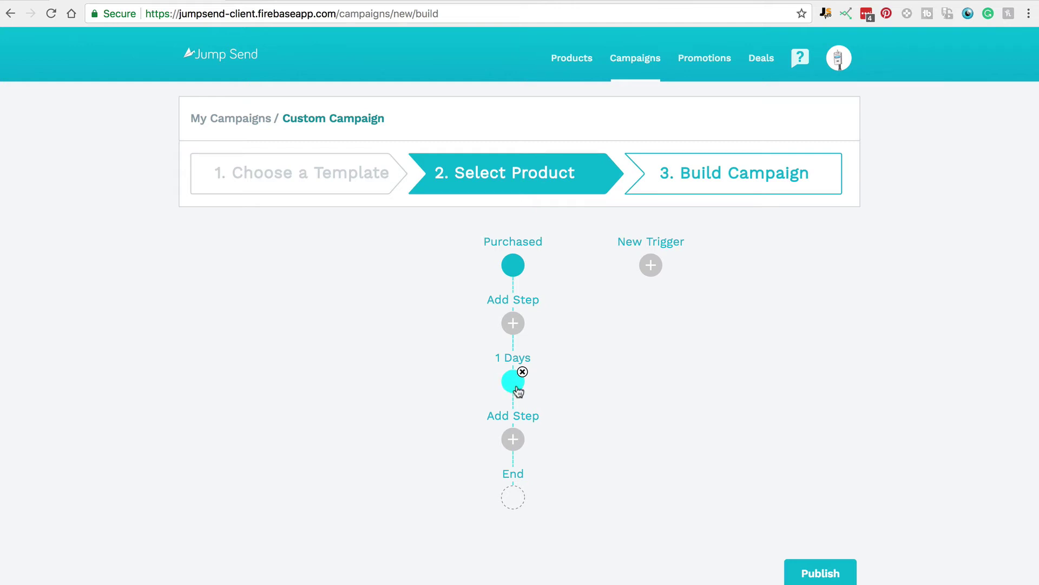
click(523, 373)
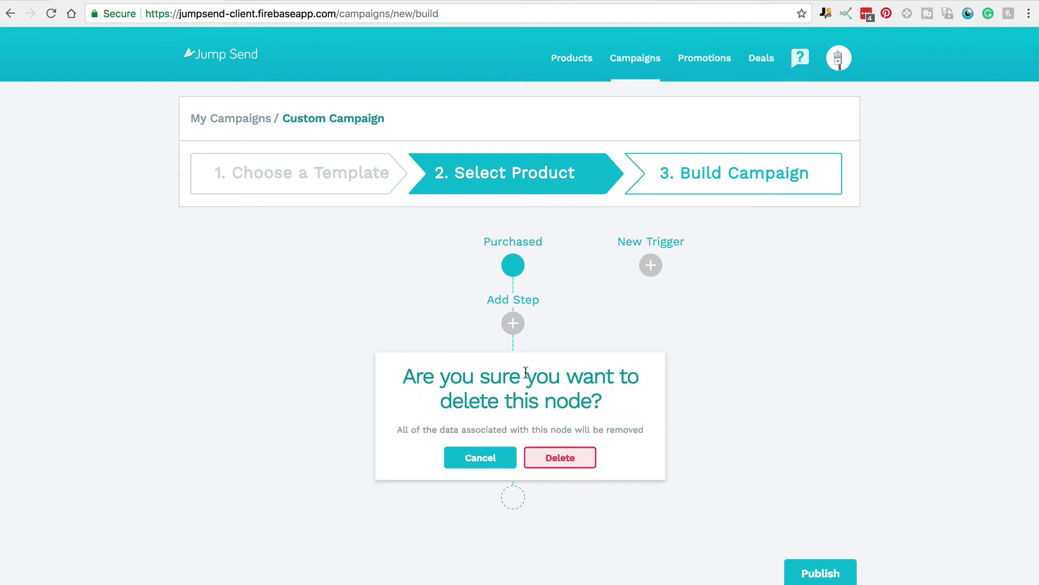
click(553, 463)
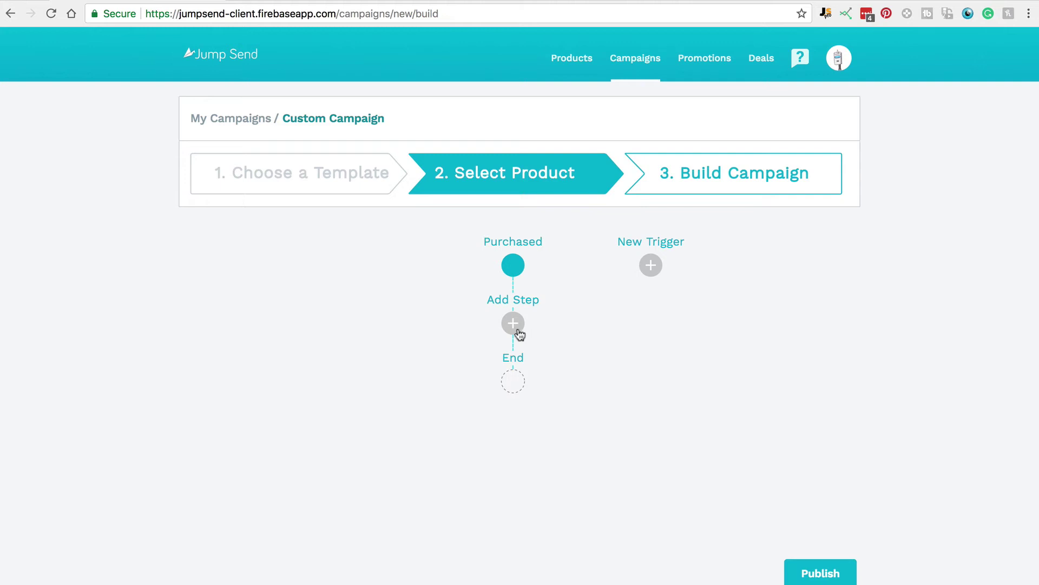
- Insert an immediate (ASAP) 0 Days step after the Purchased trigger
click(514, 325)
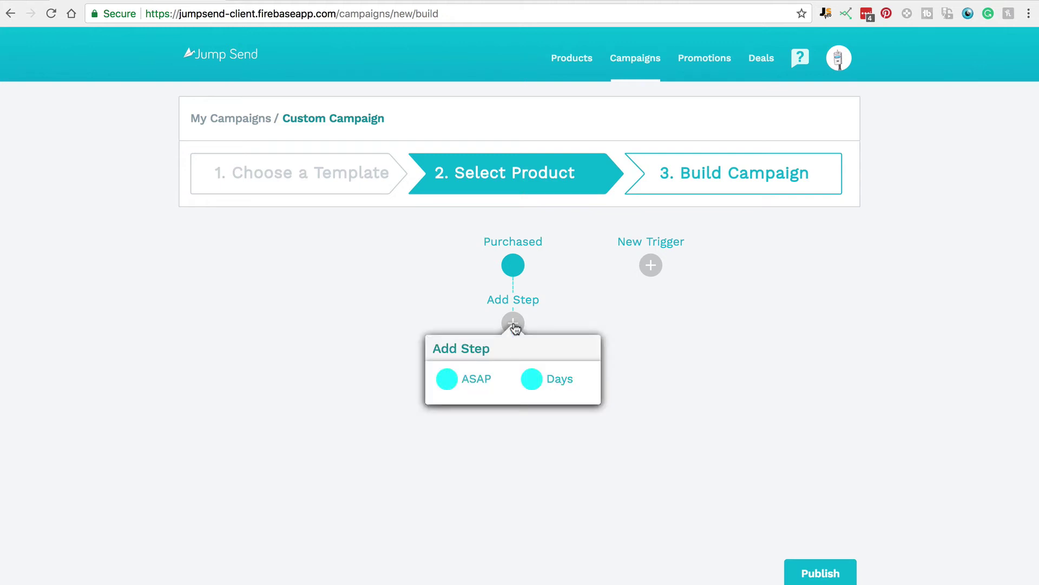
click(449, 382)
mouse_move(516, 267)
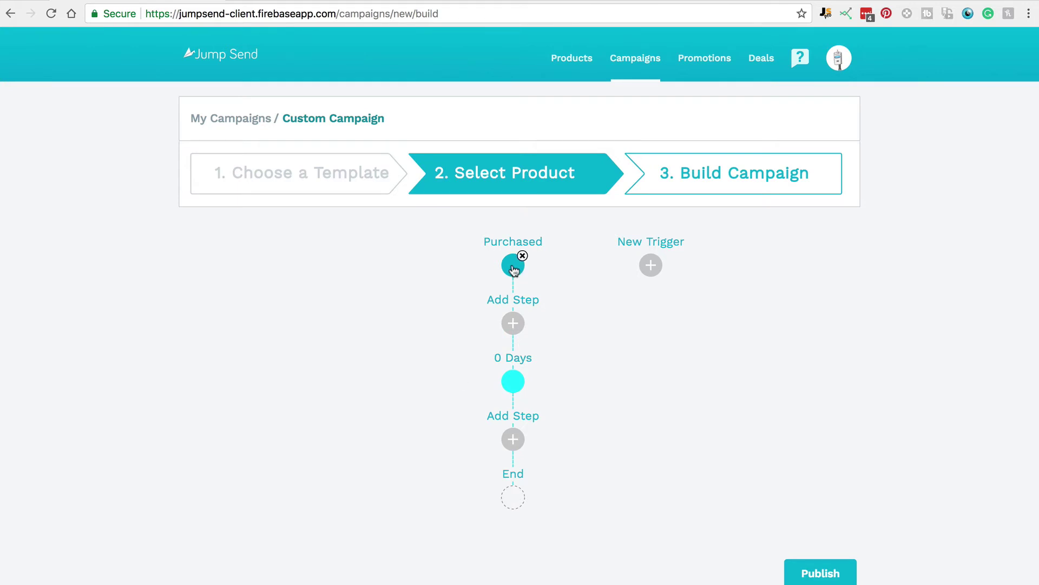
mouse_move(513, 386)
click(514, 442)
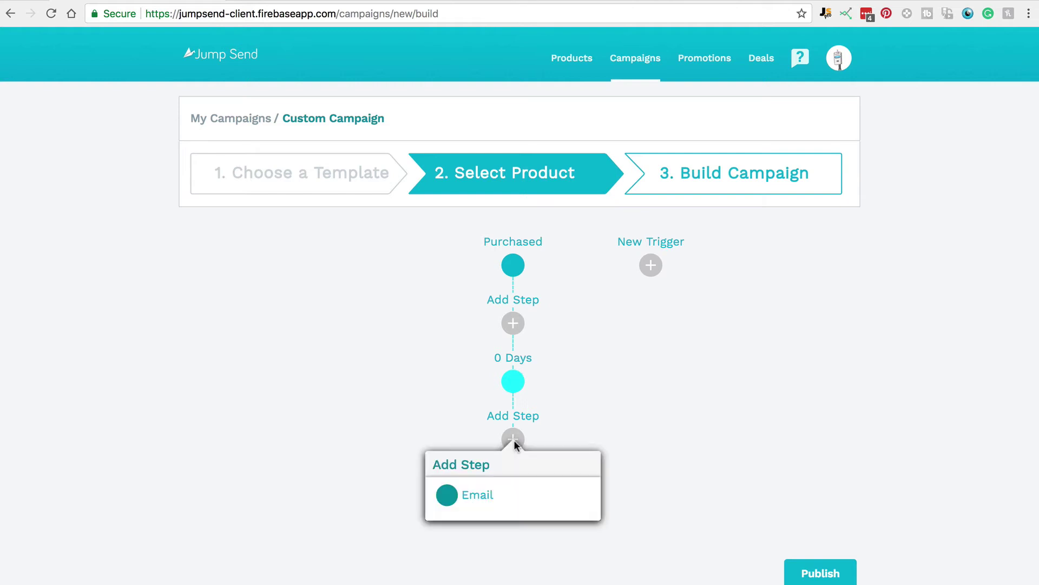
- Add an email step and begin its body with 'Hey', clearing the filler text
click(447, 494)
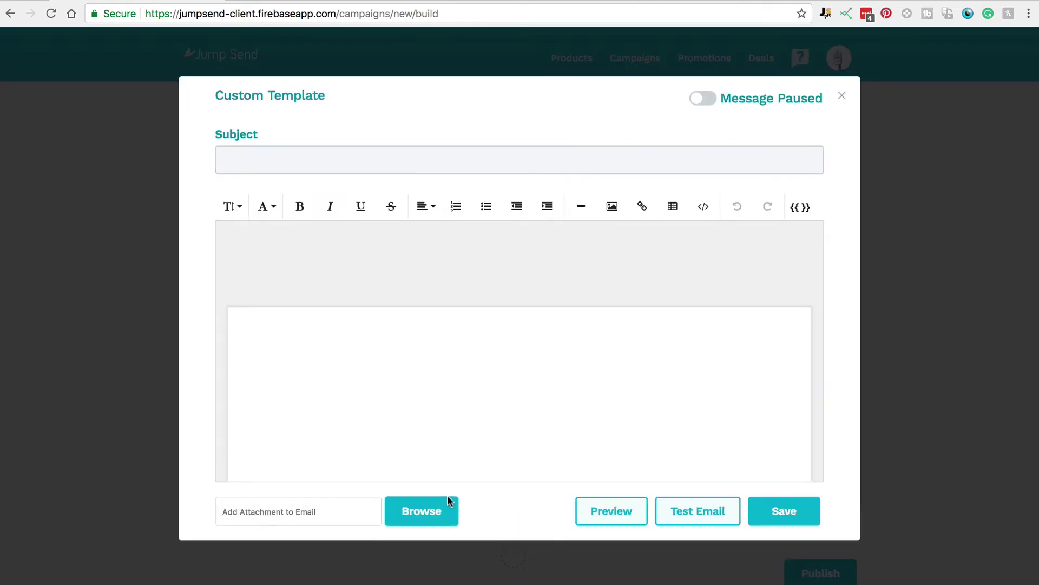
click(510, 402)
text(Hey adasdasd)
key(Return)
text(sadasd)
key(Return)
text(sdasd)
key(Return)
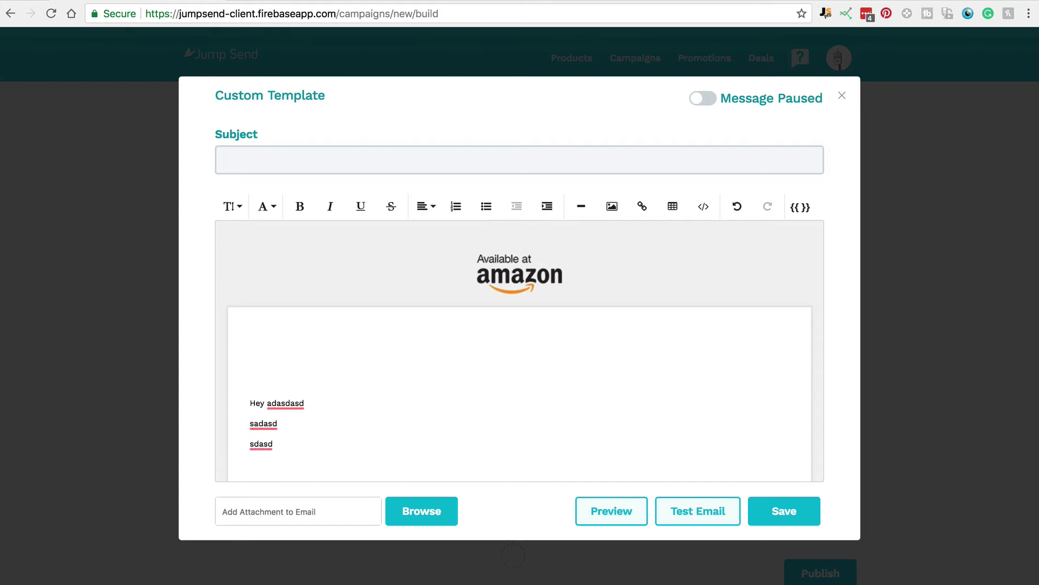
double_click(256, 406)
click(298, 211)
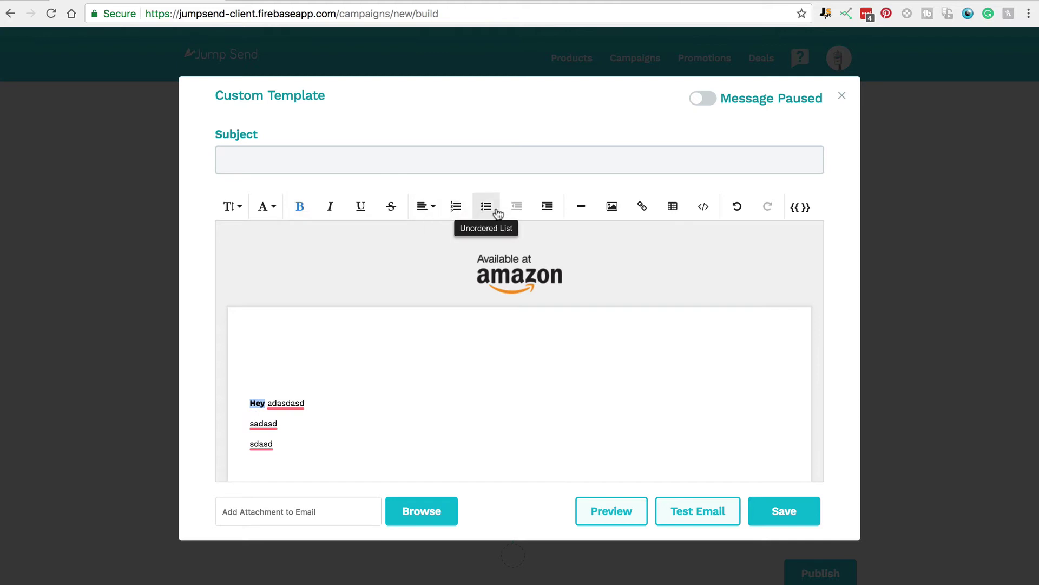
drag(267, 404, 295, 444)
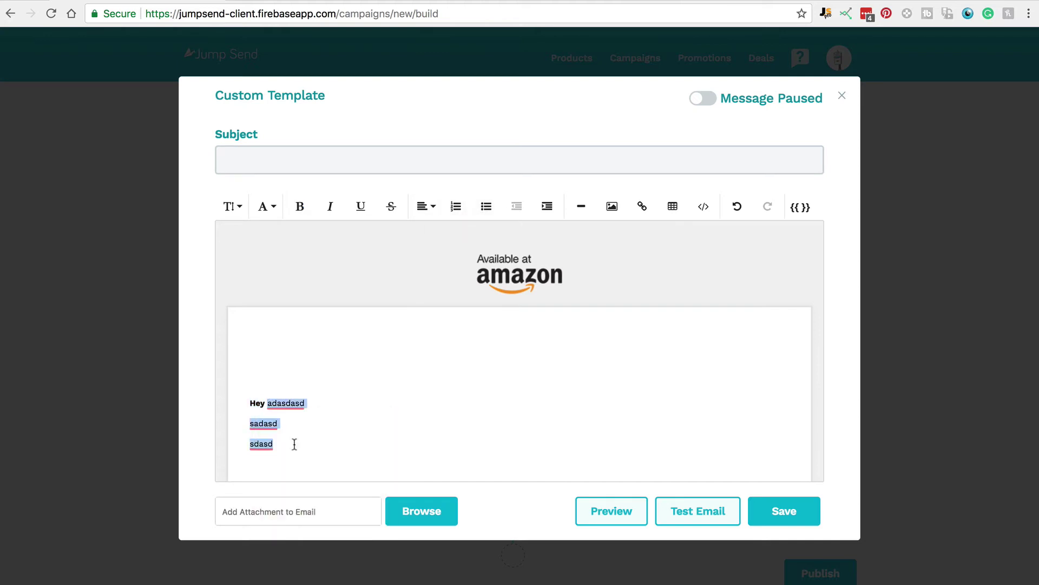
key(BackSpace)
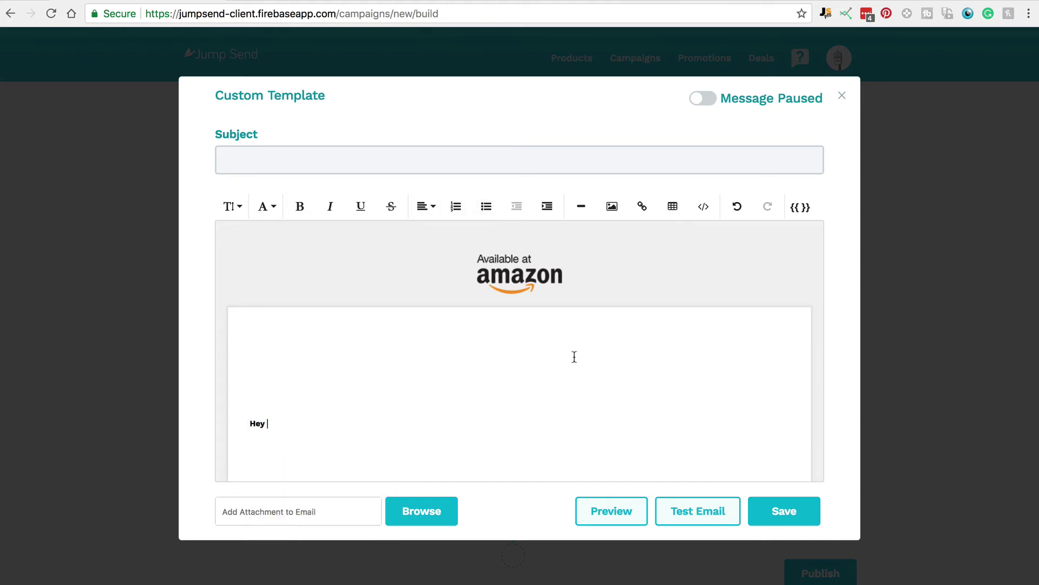
- Insert the Buyer First Name tag after 'Hey', unbold it, and add 'Thank you for your order.'
click(801, 208)
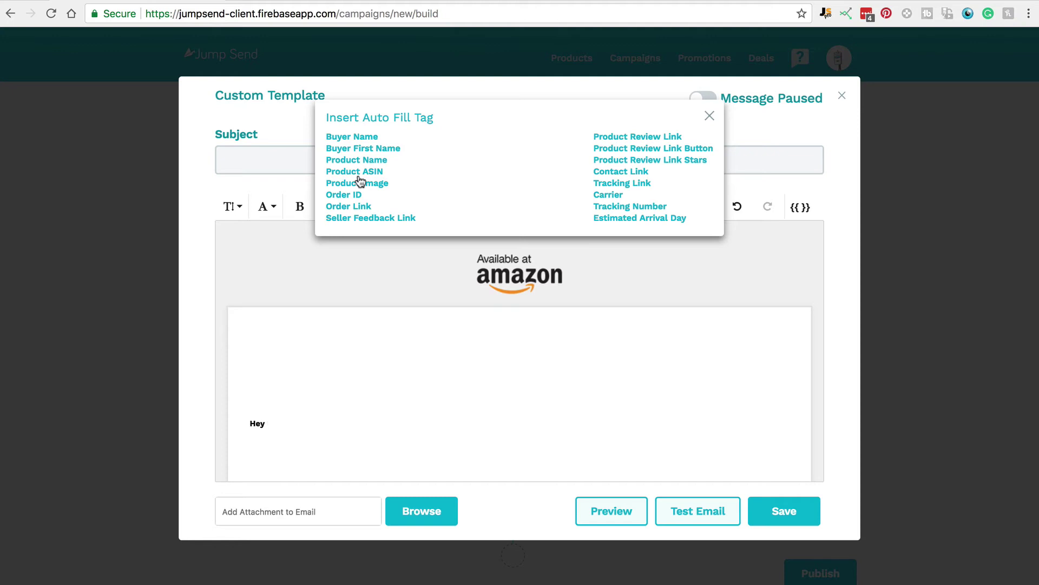
click(374, 148)
double_click(257, 424)
click(298, 211)
click(371, 424)
key(Return)
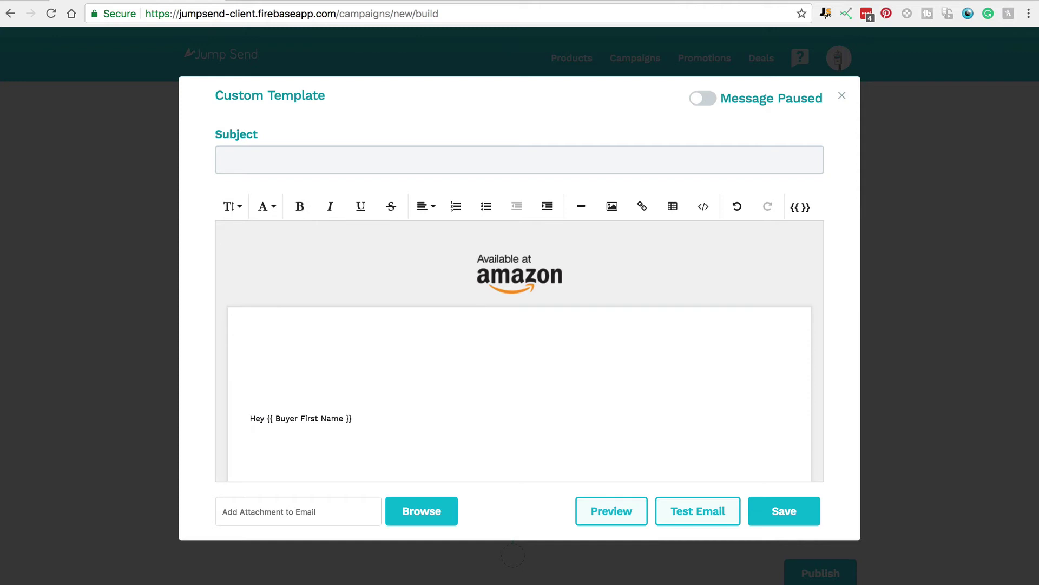
text(Thank you for yor)
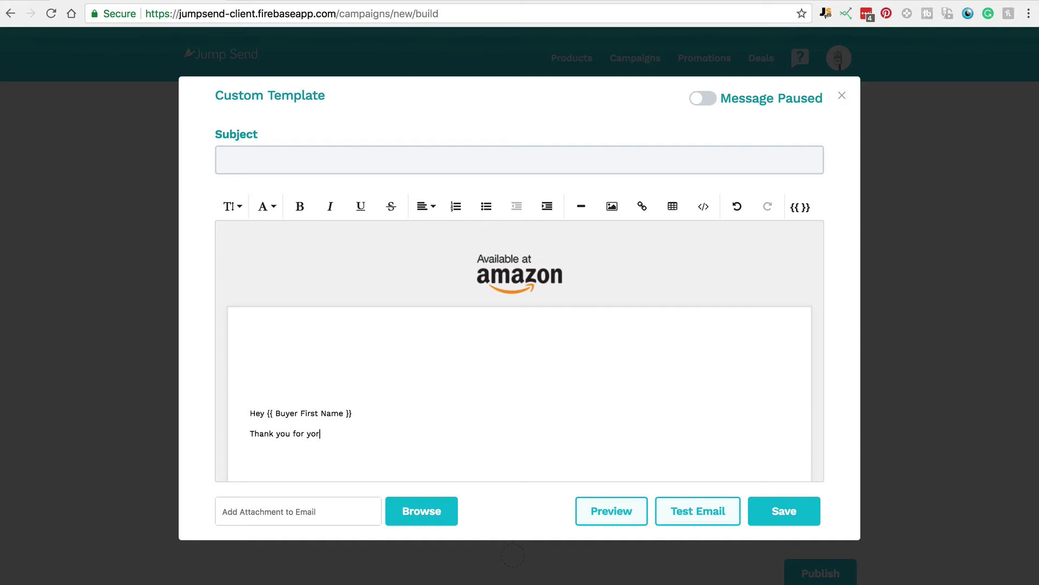
key(BackSpace)
text(ur order.)
key(Return)
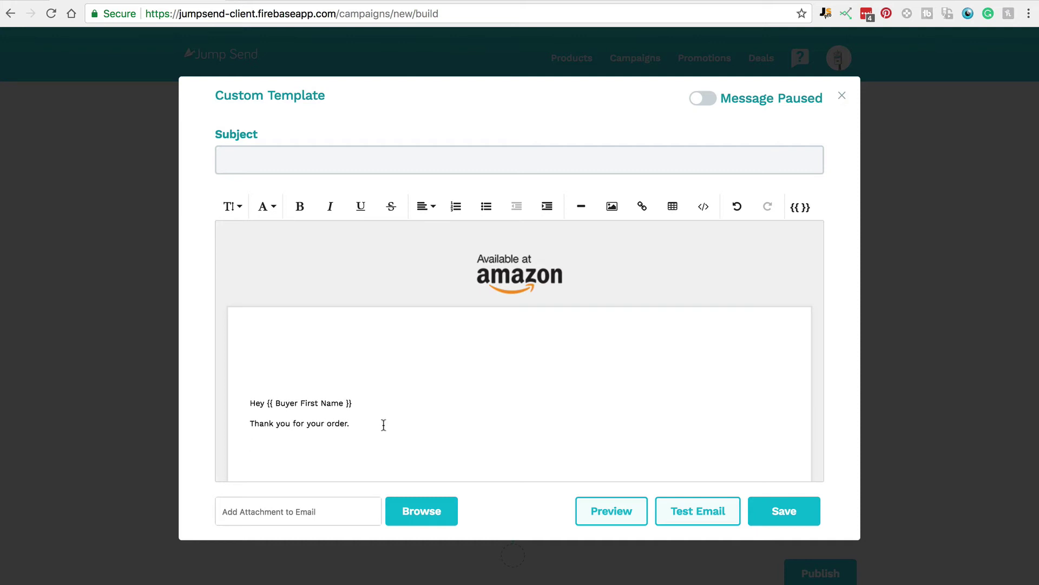
- Set the email subject to 'Thank you for your purchase!'
click(802, 208)
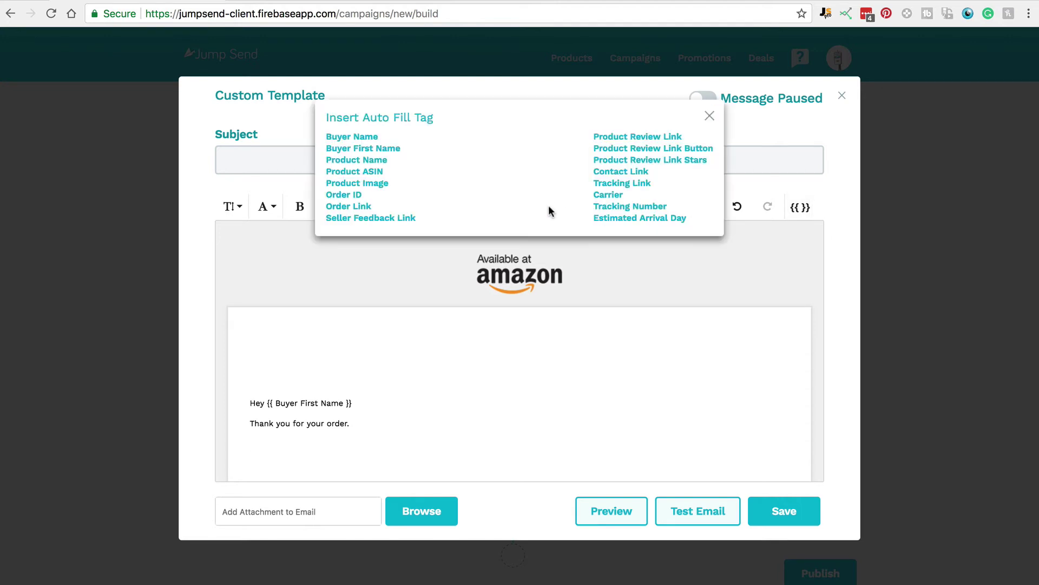
click(709, 116)
click(291, 164)
text(Thank you for your purchase!)
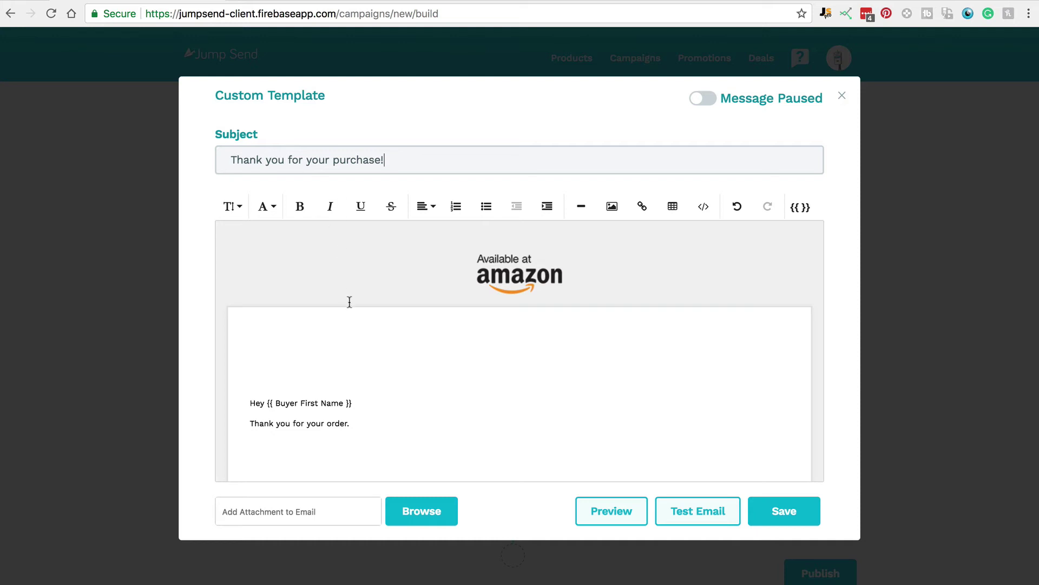
- Preview the thank-you email, close the preview, and save it as an active message
click(604, 520)
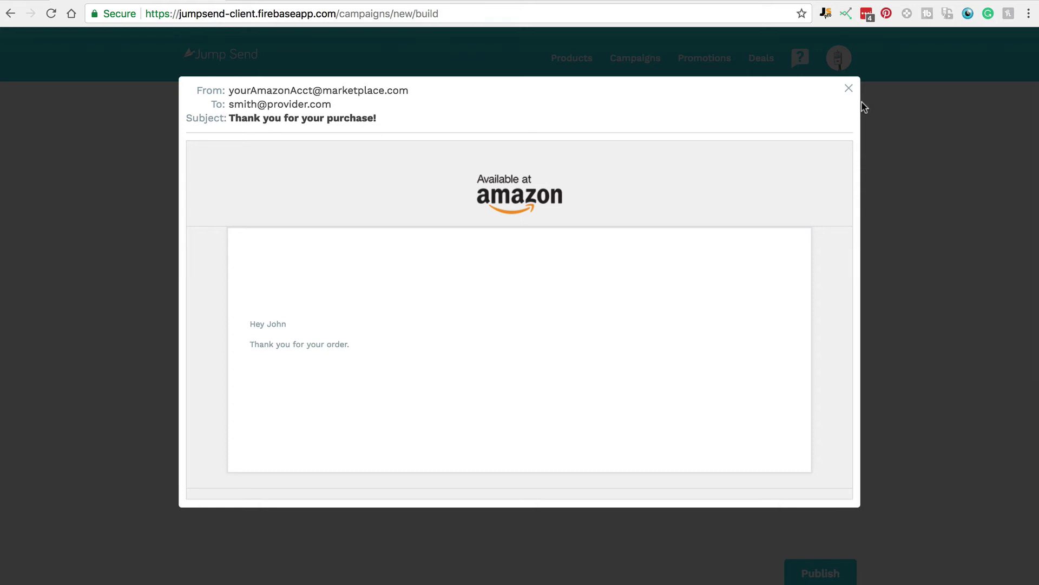
click(849, 90)
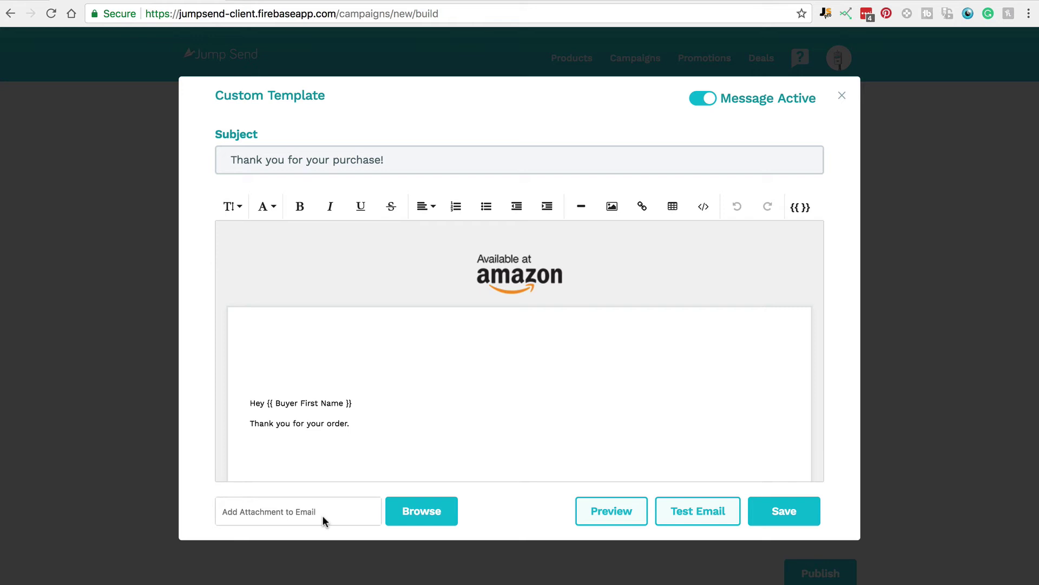
click(796, 512)
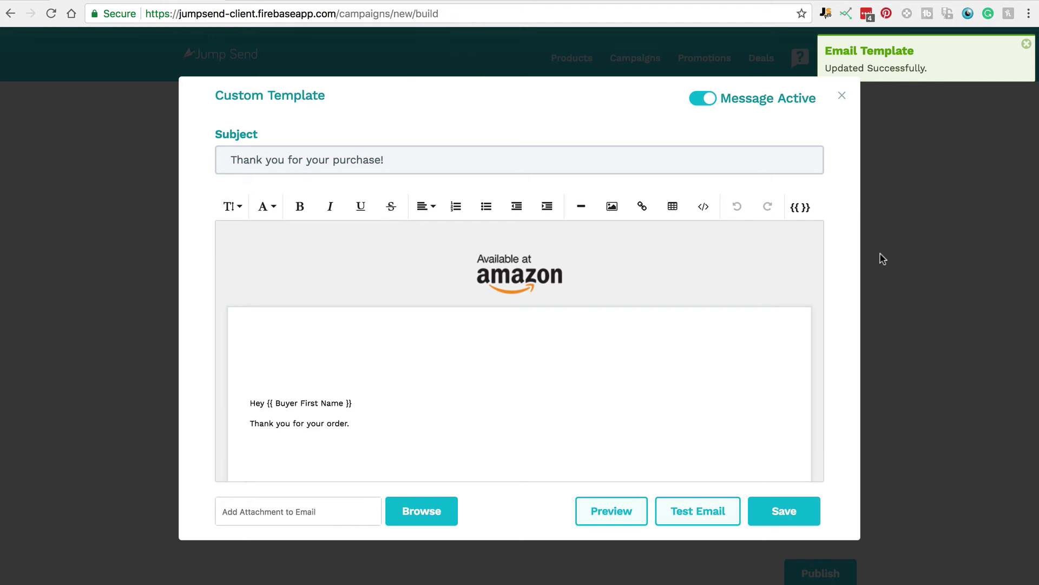
- Leave the email editor and bring up the New Trigger choices for another branch
click(842, 96)
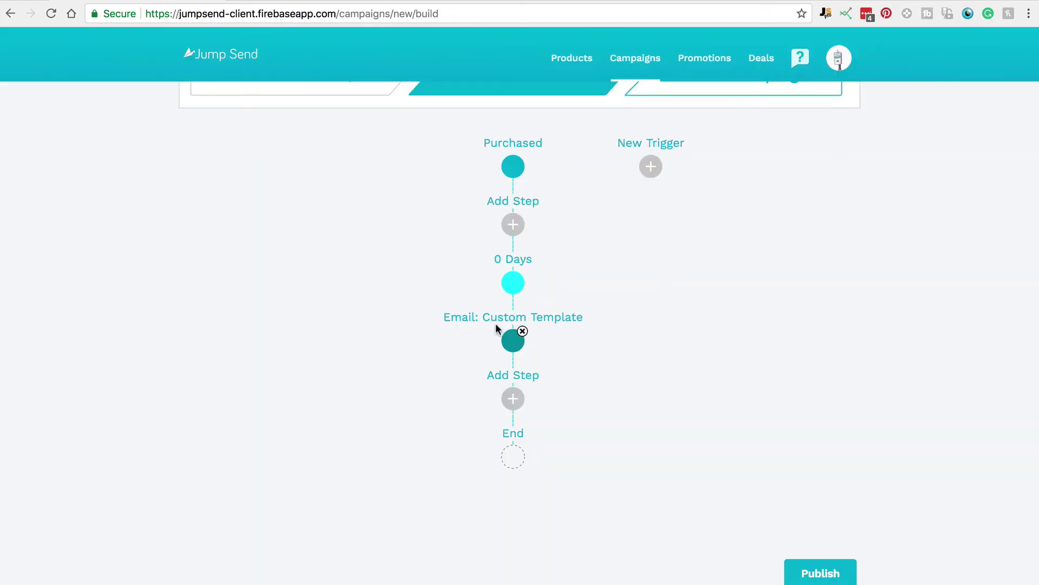
mouse_move(513, 340)
click(651, 168)
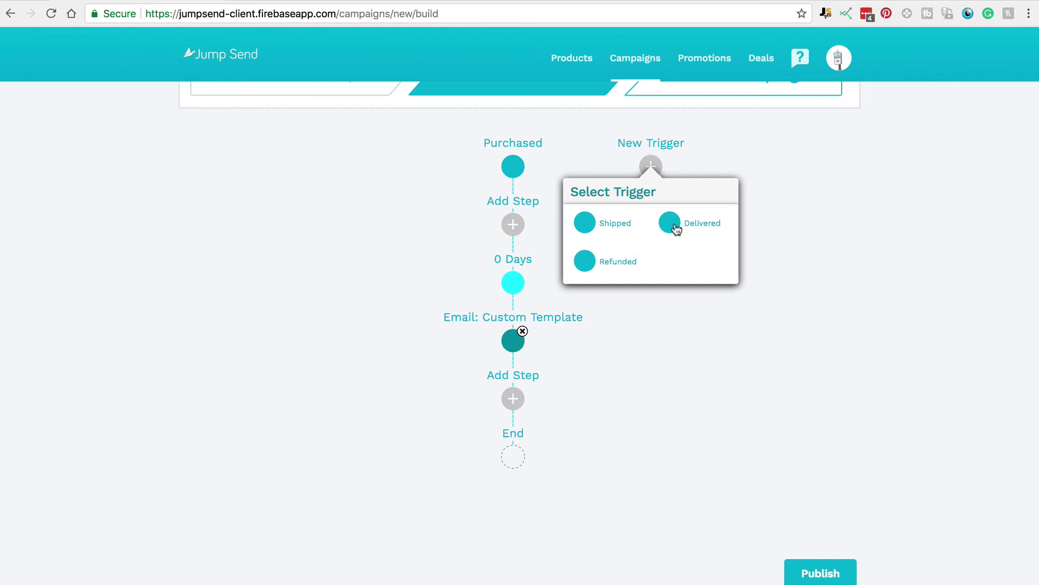
- Choose Delivered as the trigger for the new second branch
mouse_move(515, 170)
click(670, 226)
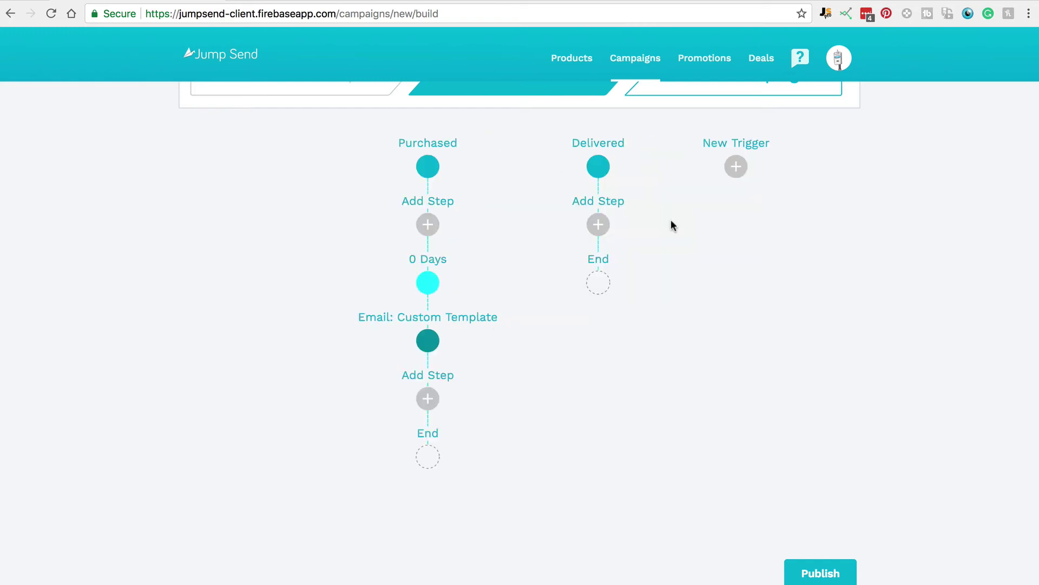
- Add a 7 Days delay step after the Delivered trigger
mouse_move(603, 162)
click(600, 225)
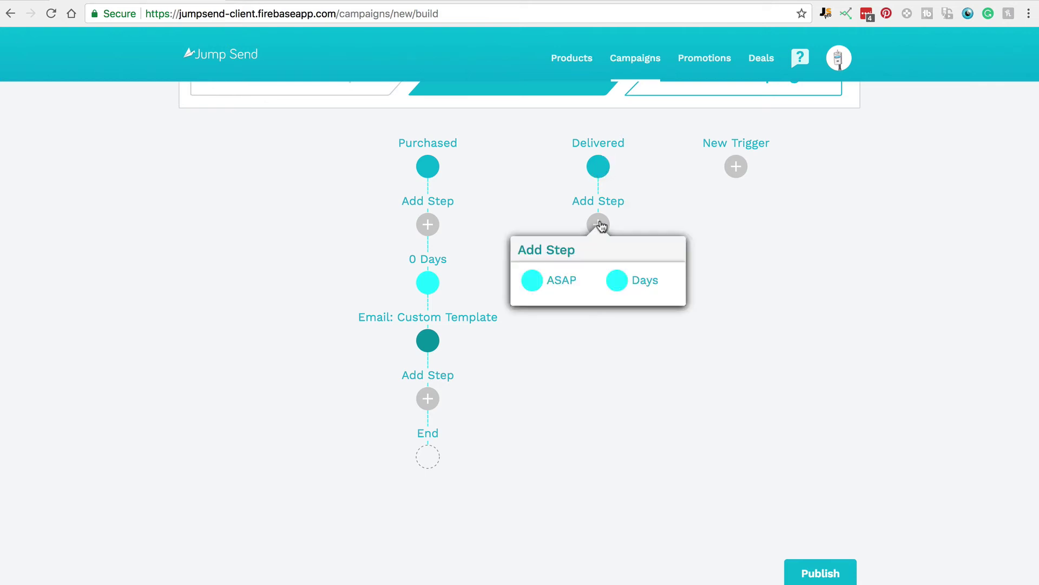
click(617, 280)
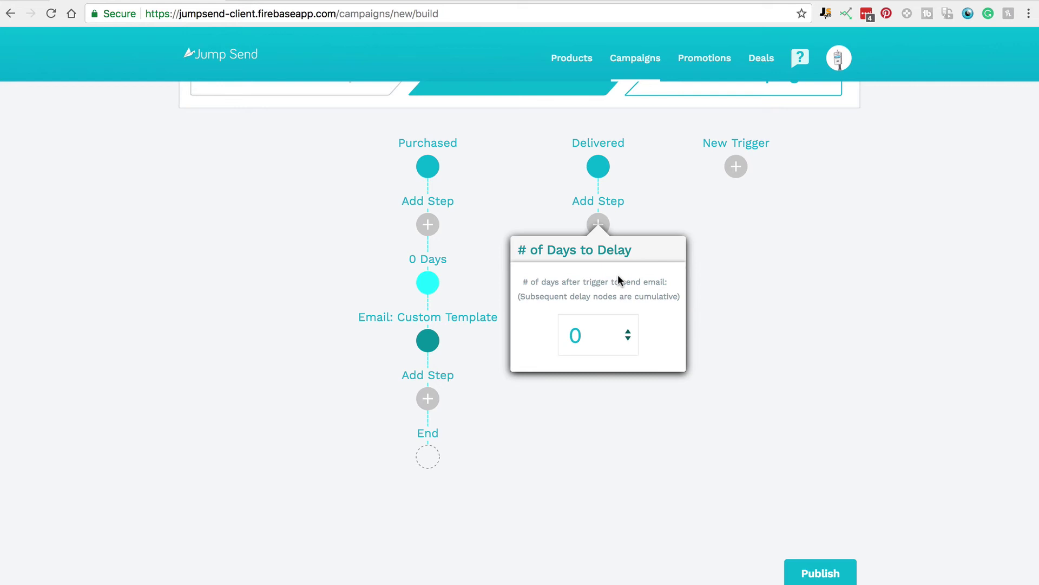
double_click(628, 332)
triple_click(627, 332)
click(627, 332)
click(627, 331)
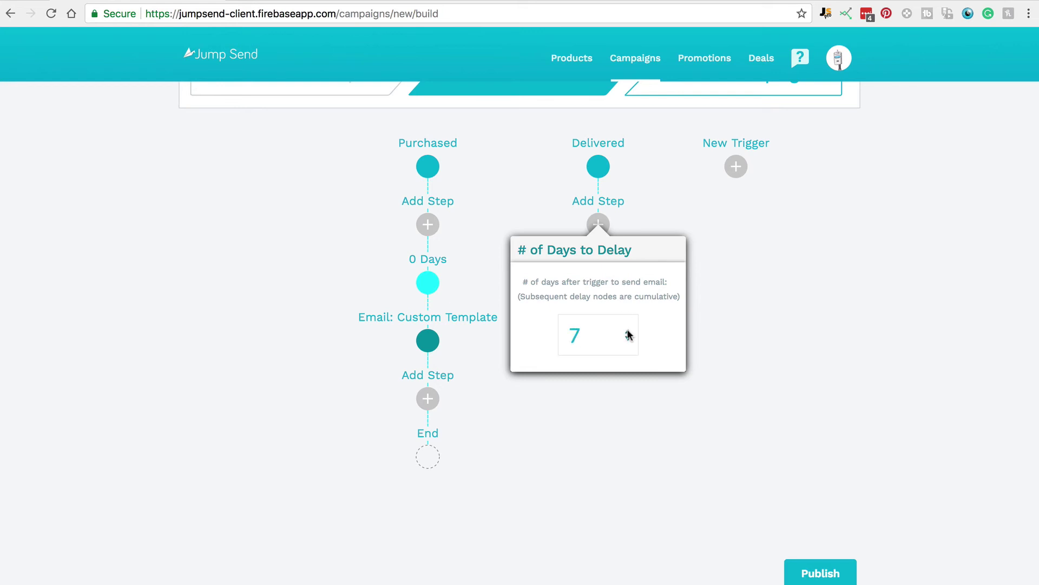
click(587, 398)
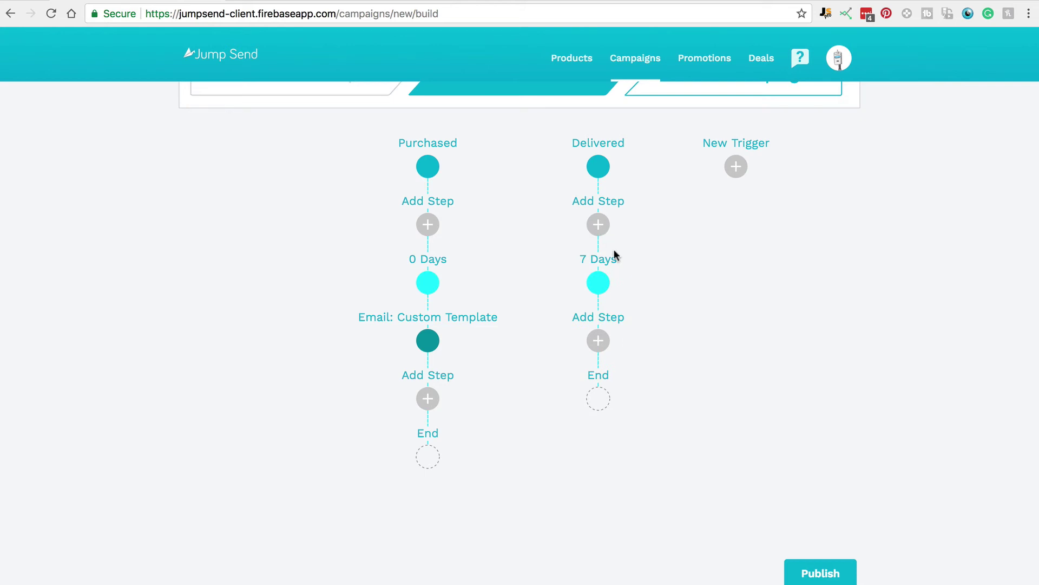
click(602, 343)
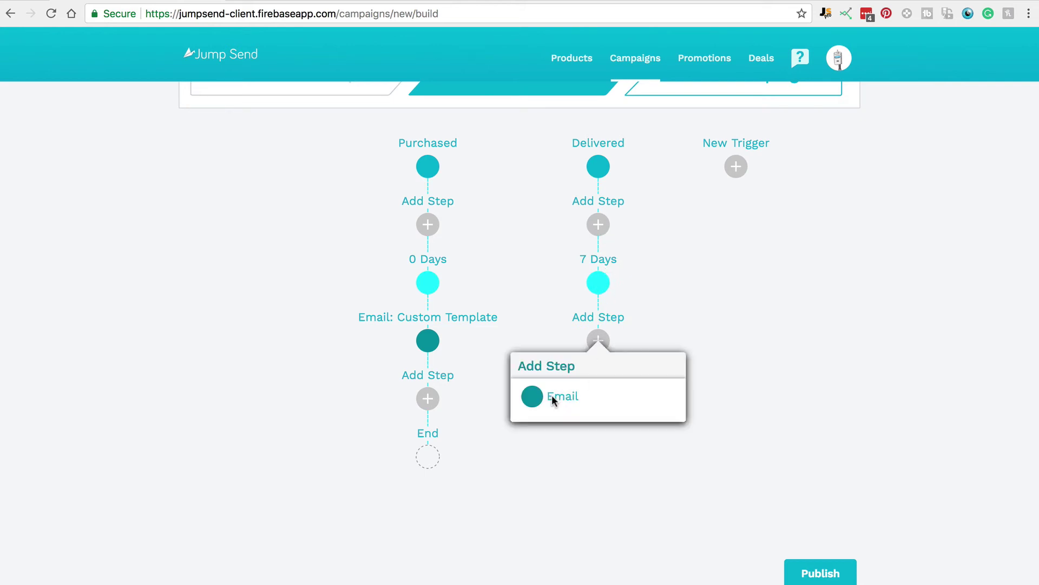
- Add an email step with subject 'We hope you like your baby hooded towel!'
click(532, 396)
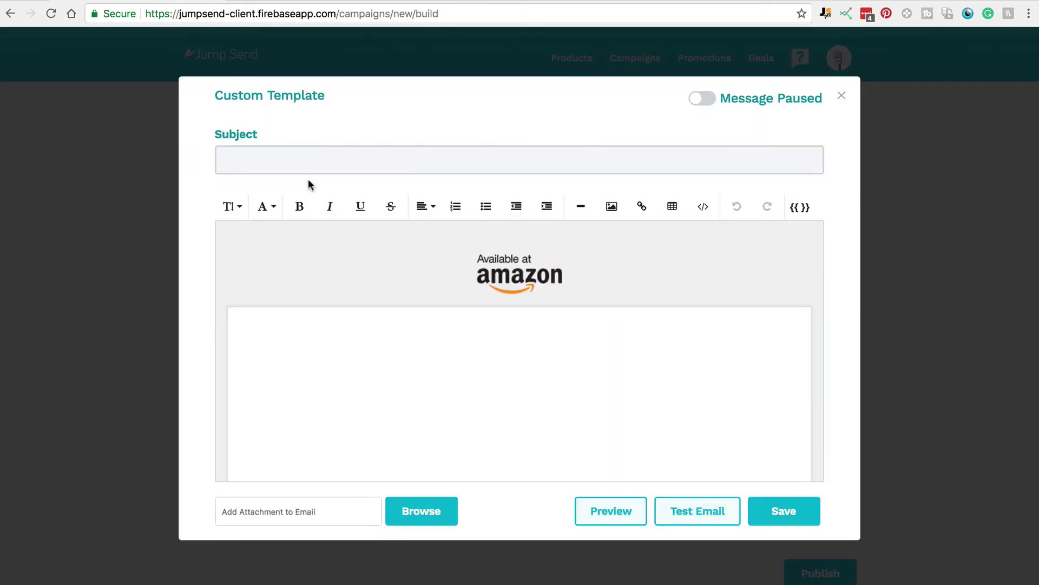
click(297, 159)
text(We h)
text(you like your baby )
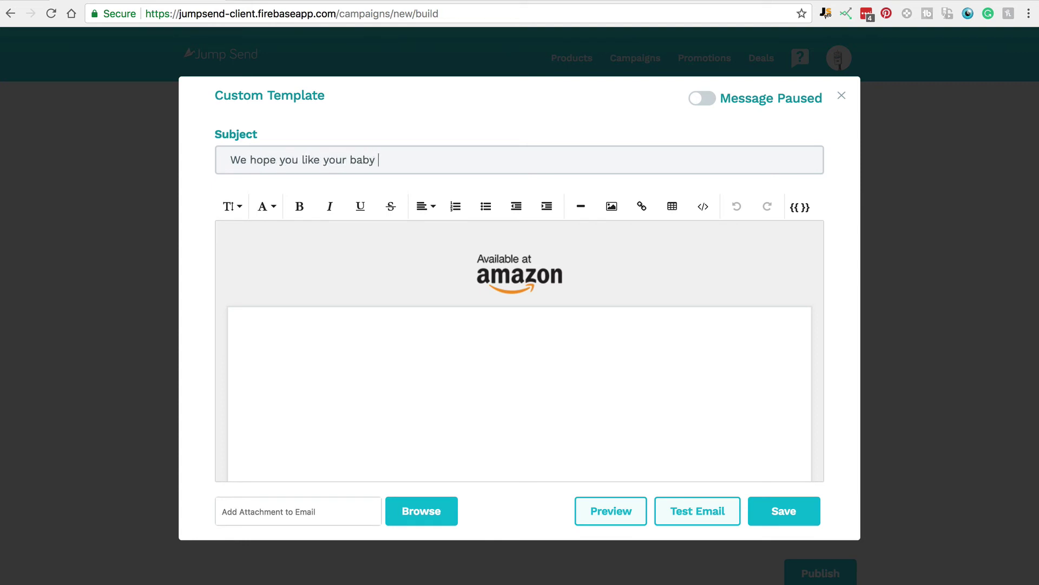
text(hooded towel!)
- Write 'Hi' plus the Buyer First Name tag and 'Thanks for your order!', then save the email
click(352, 350)
text(Hi)
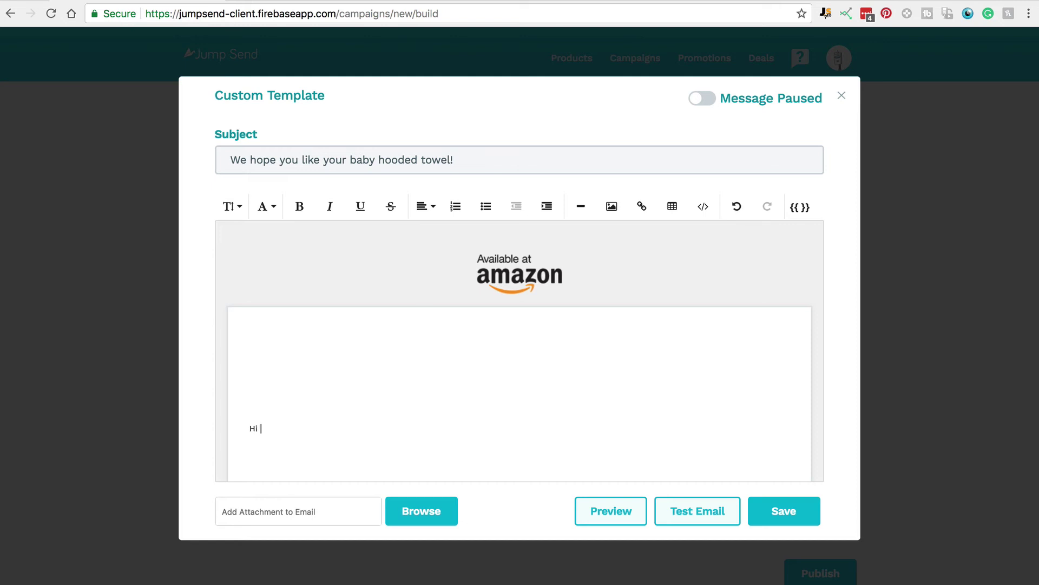
click(799, 208)
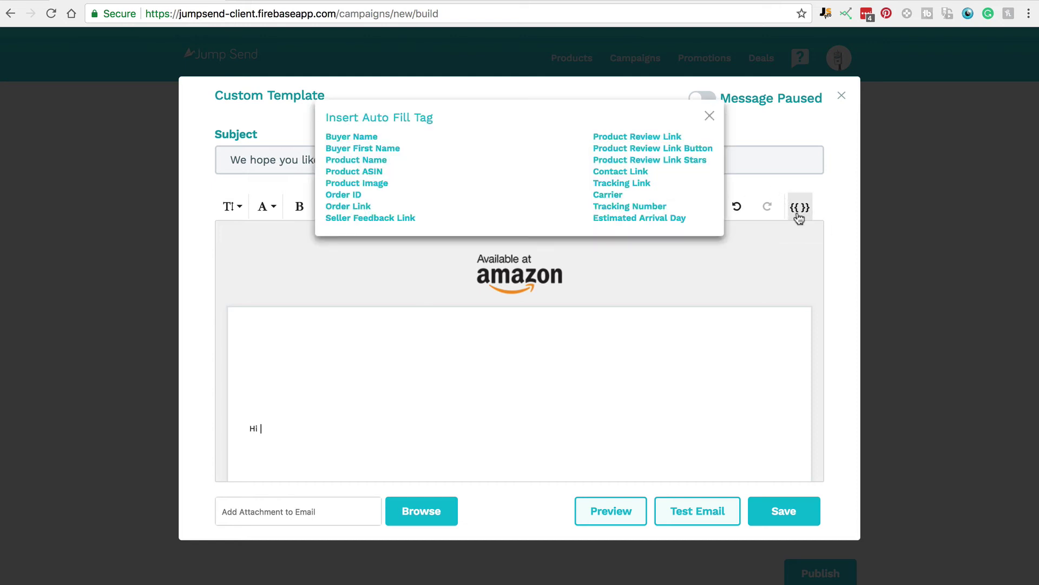
click(366, 149)
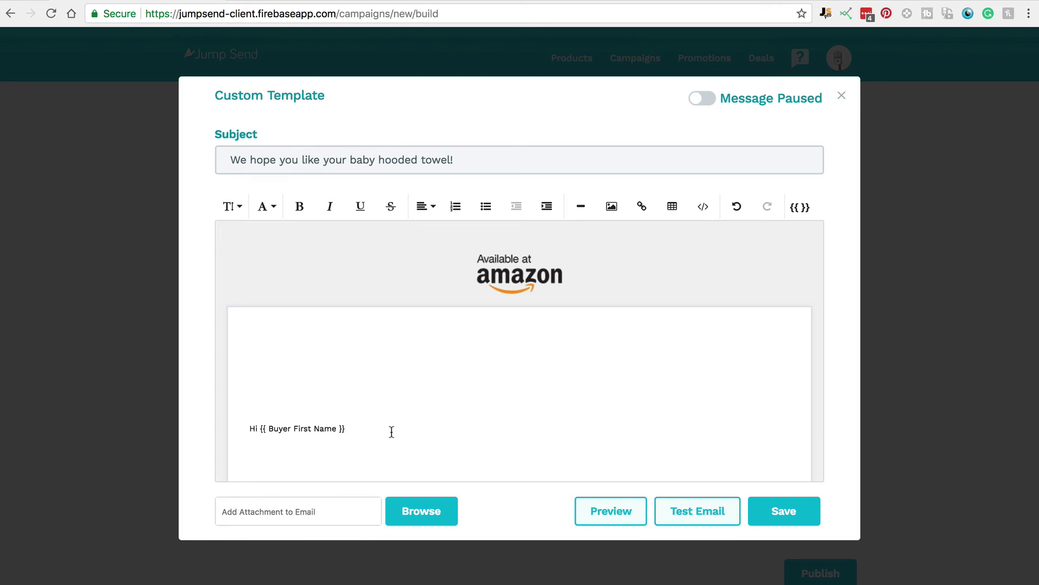
key(Return)
text(Thanks for your order!)
click(772, 514)
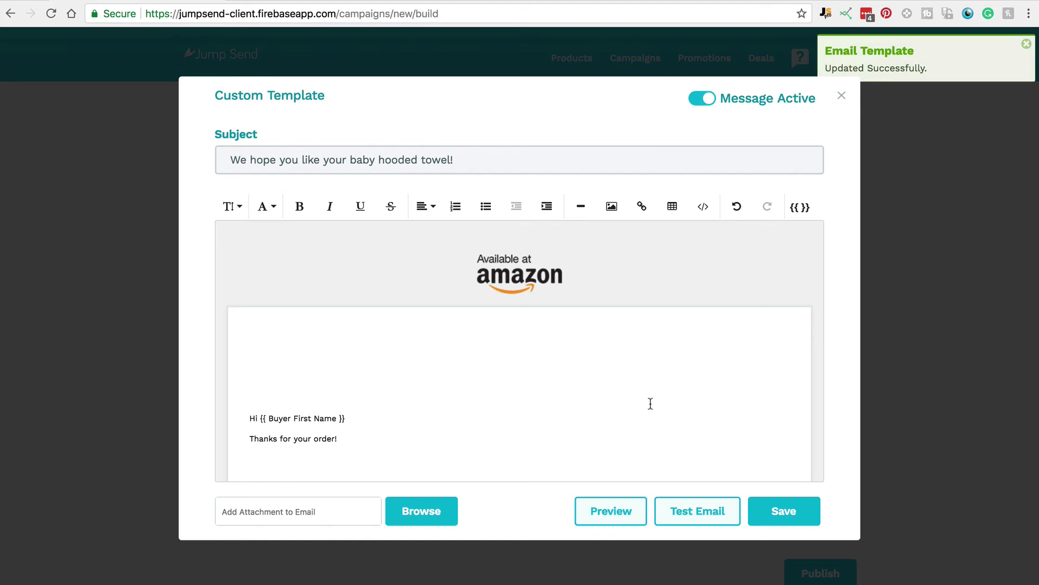
click(843, 97)
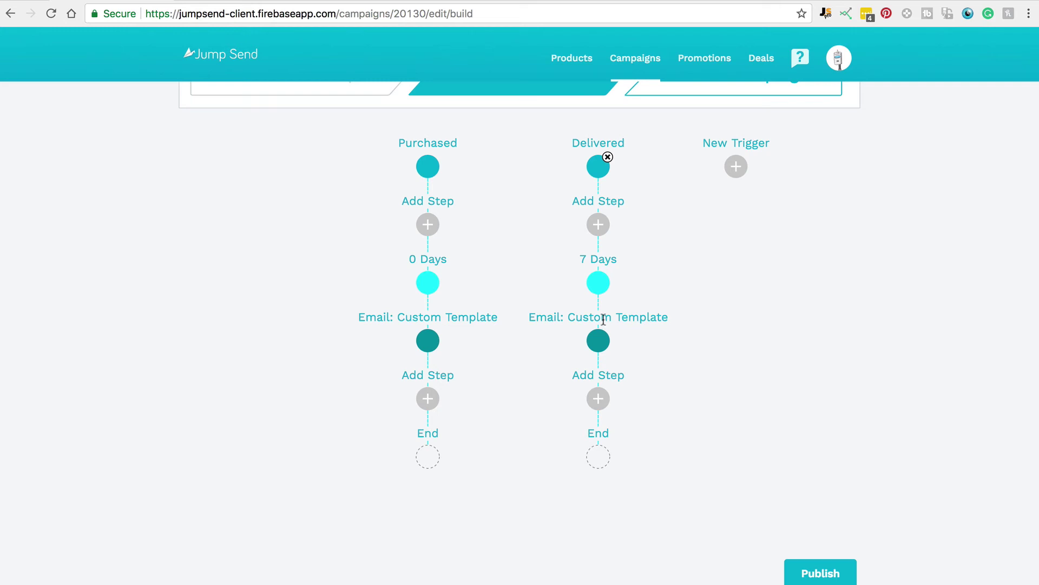
- Add a 14-day delay step at the end of the Delivered branch
click(598, 400)
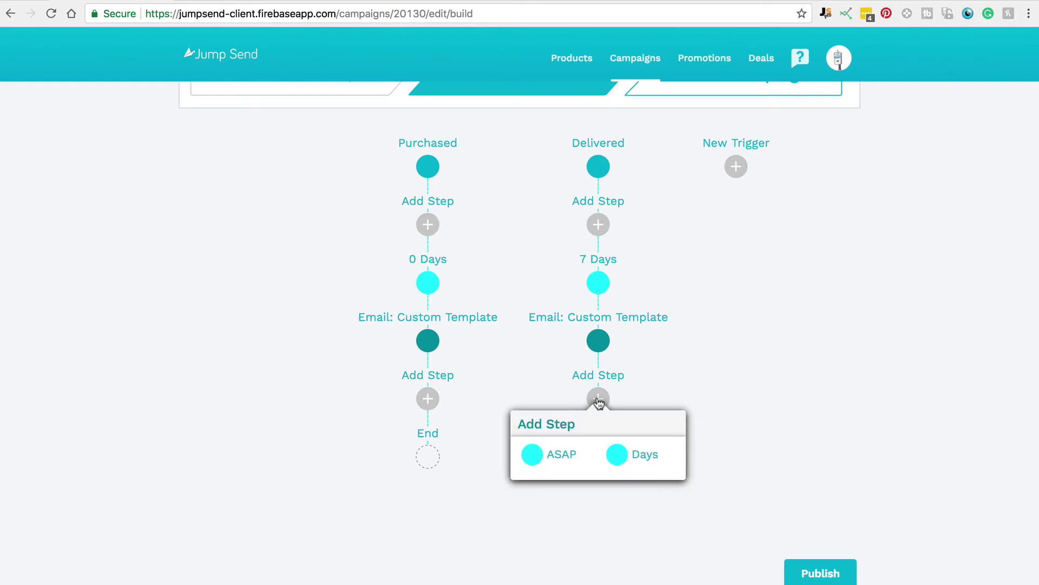
click(617, 455)
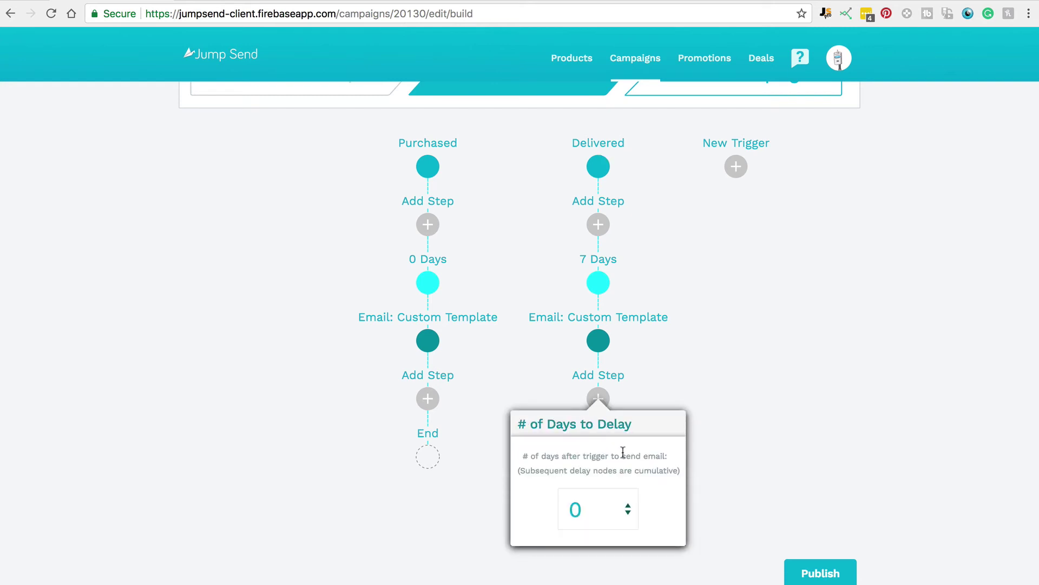
drag(629, 505, 628, 508)
click(654, 398)
- Add an email step after the delay with subject 'sdf' and body 'dsfsdf', and save it
scroll(675, 457, down, 3)
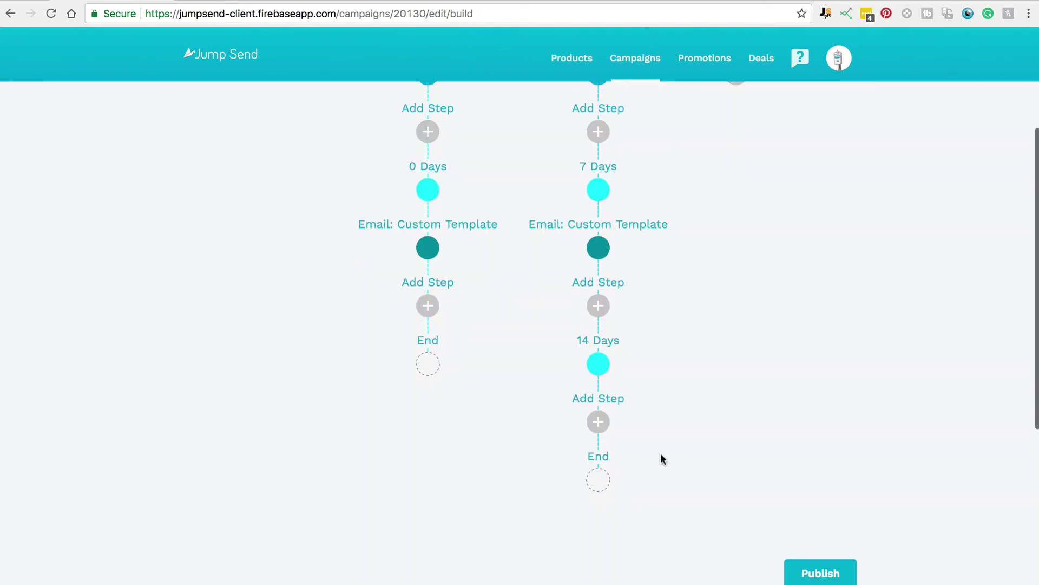
click(599, 423)
click(534, 475)
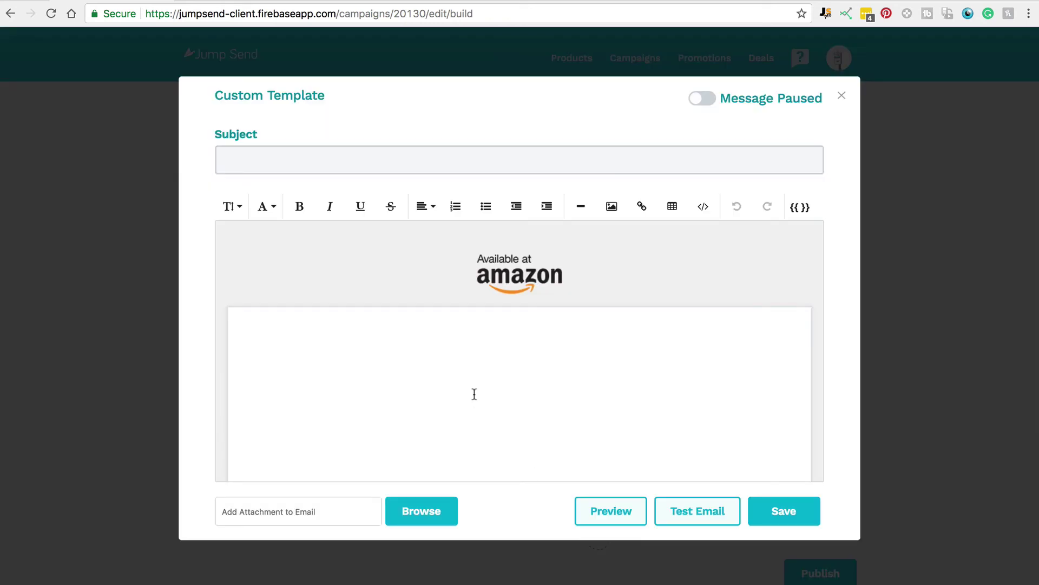
click(428, 165)
text(sdf)
click(458, 374)
text(dsfsdf)
click(785, 511)
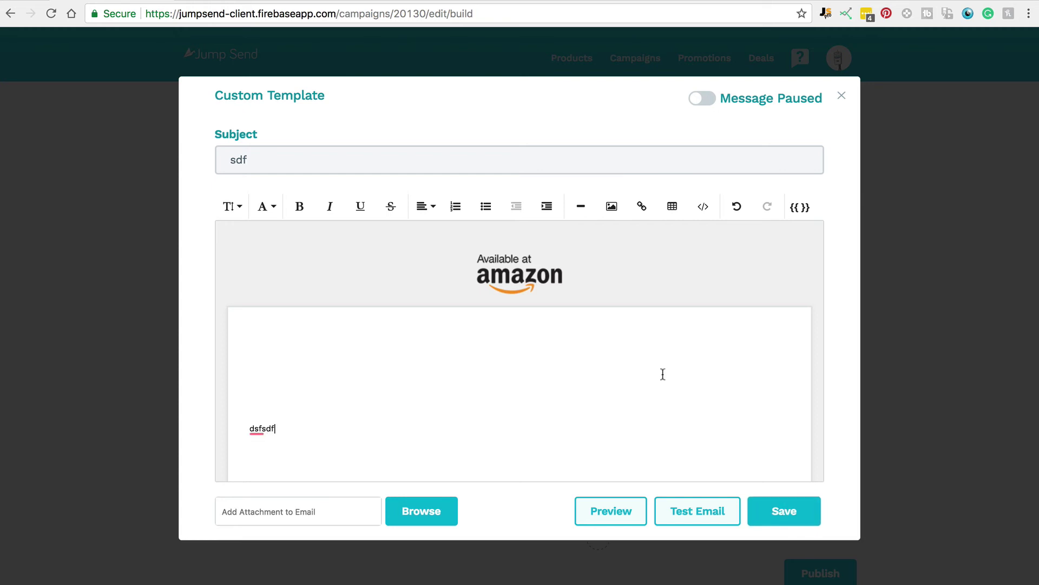
click(841, 96)
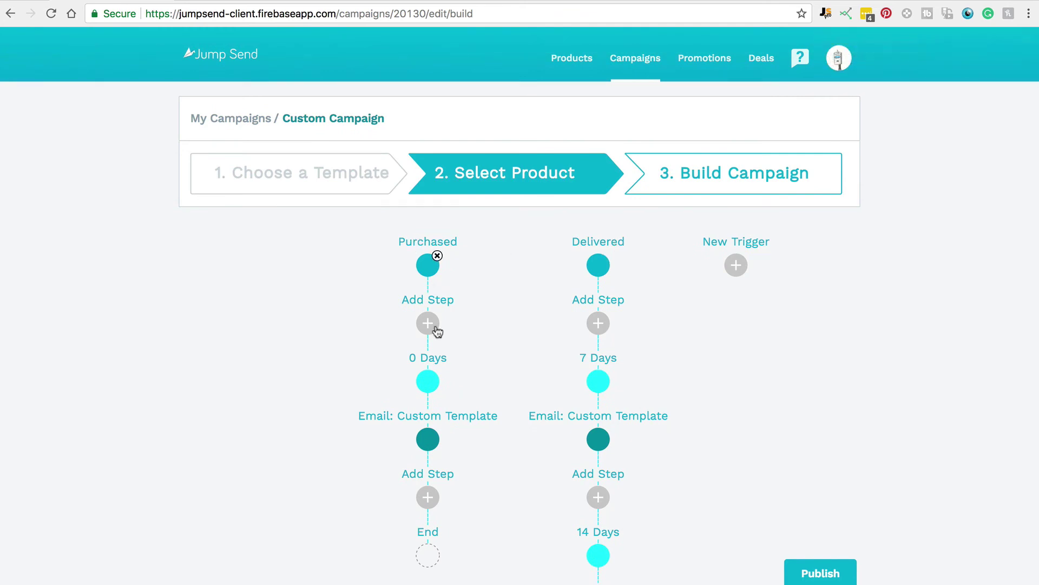
- Publish the two-branch custom campaign for its one product
scroll(645, 420, down, 3)
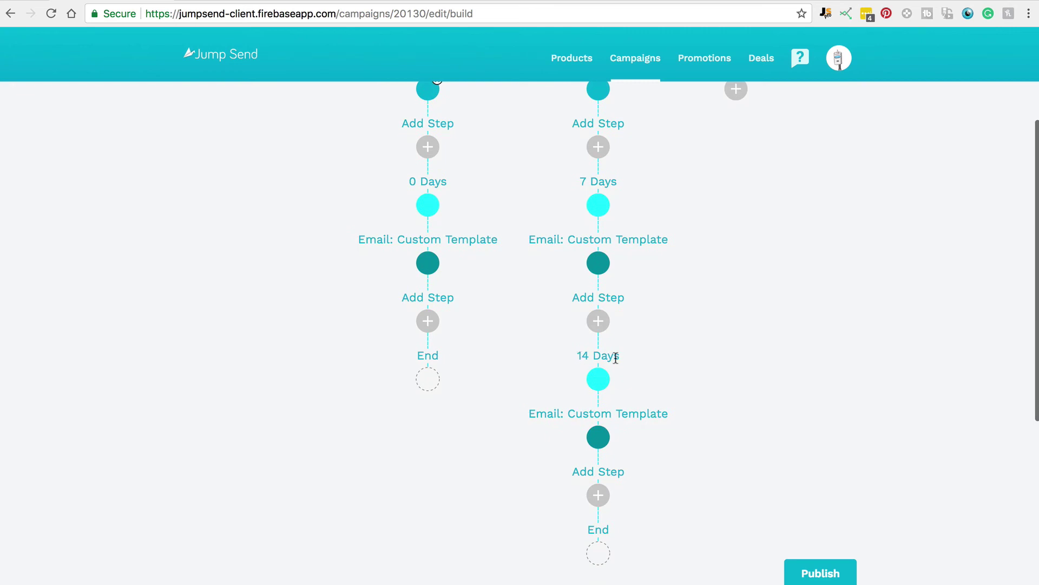
scroll(595, 352, up, 2)
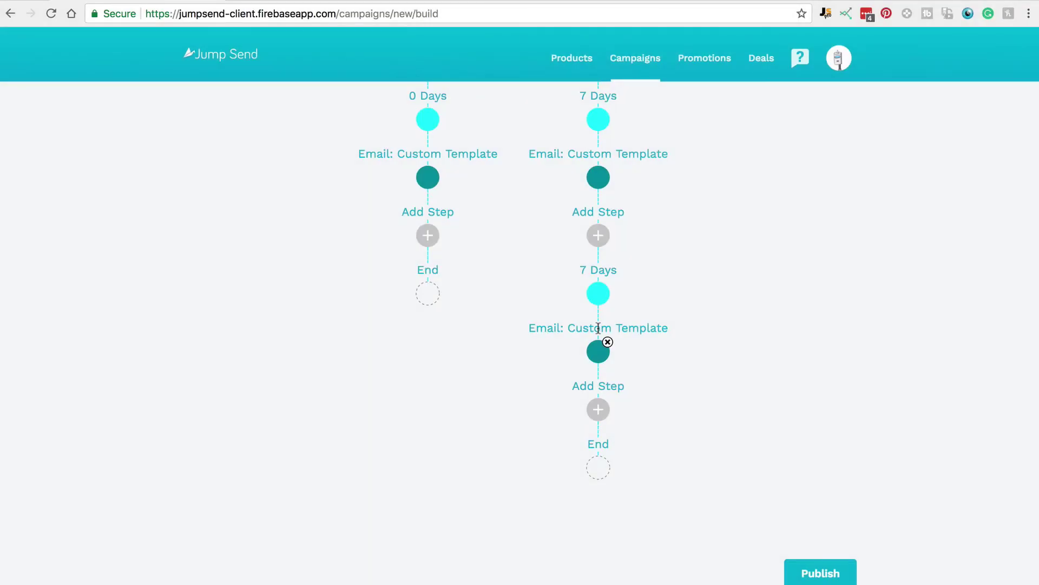
click(801, 572)
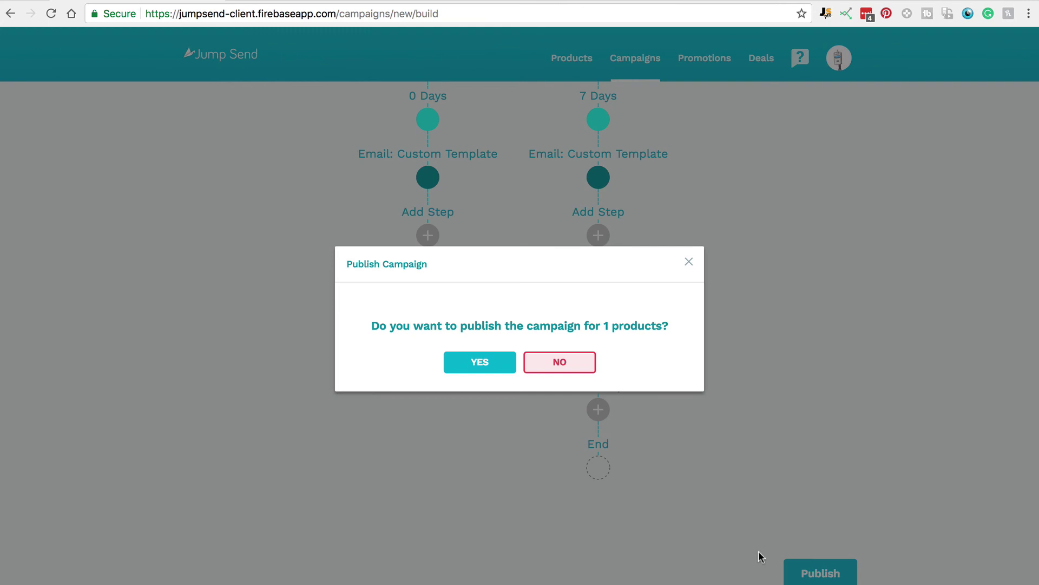
click(472, 366)
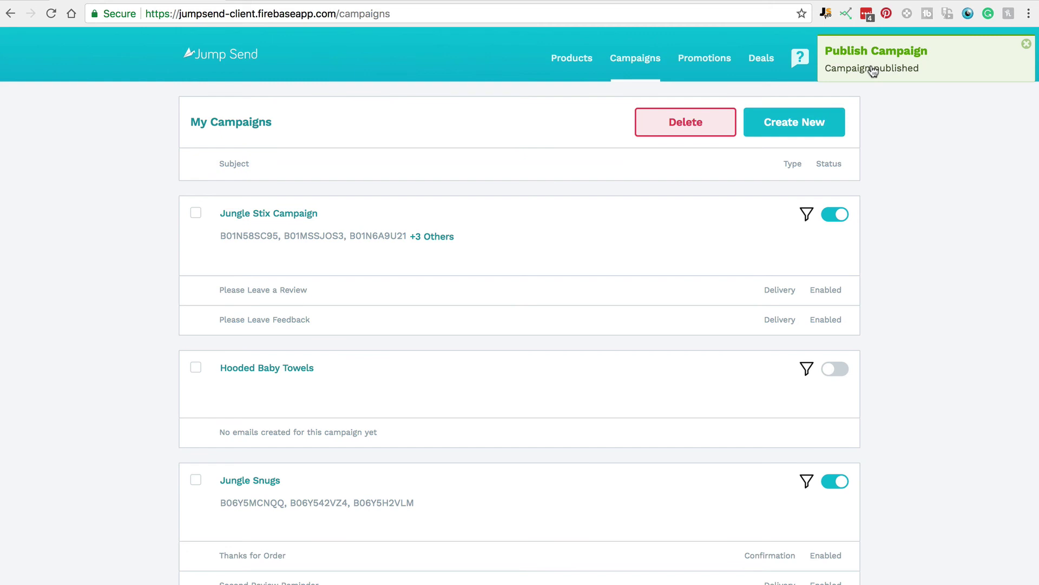
- Switch Custom Campaign off and back on, then open it for editing
scroll(889, 300, down, 10)
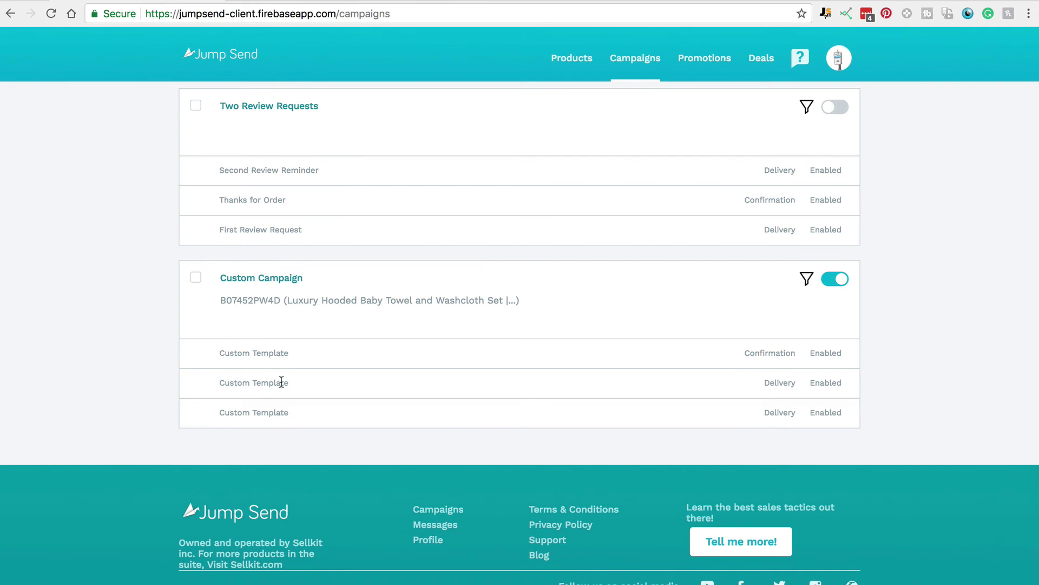
click(833, 282)
click(836, 280)
click(243, 278)
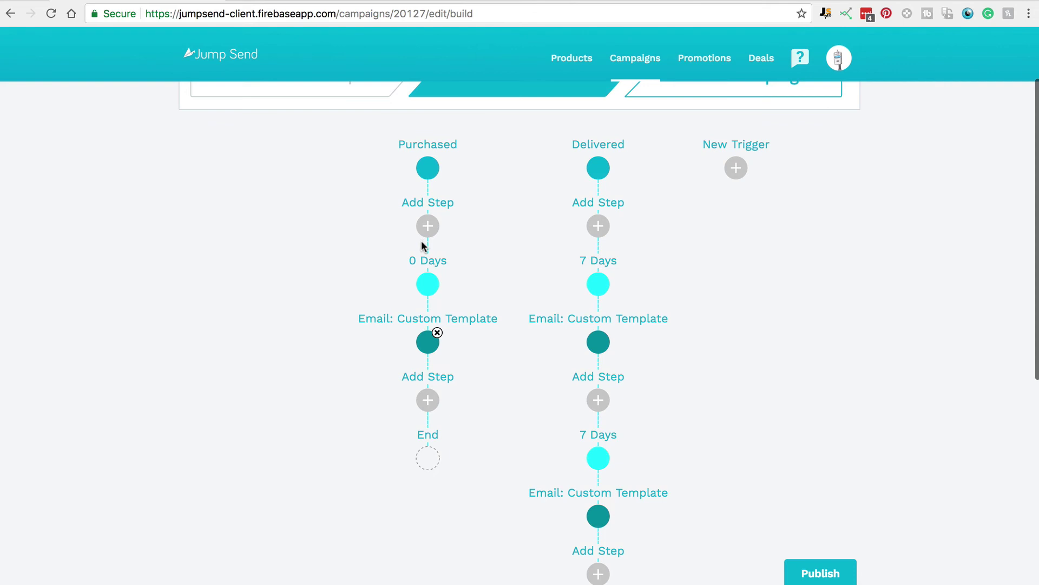
- Rename the campaign to 'Blue Baby Hooded Towel'
scroll(476, 372, up, 3)
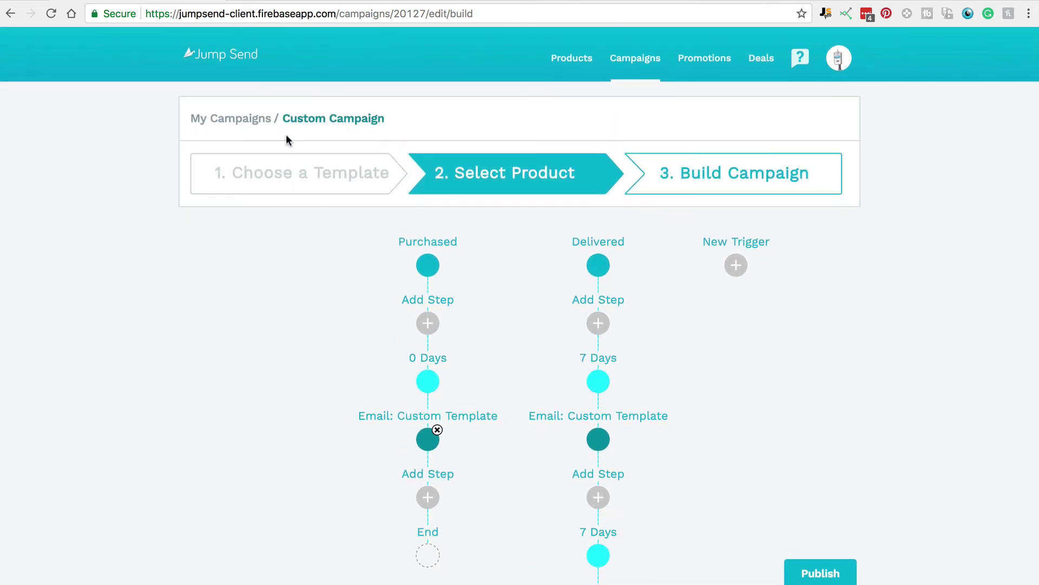
click(316, 120)
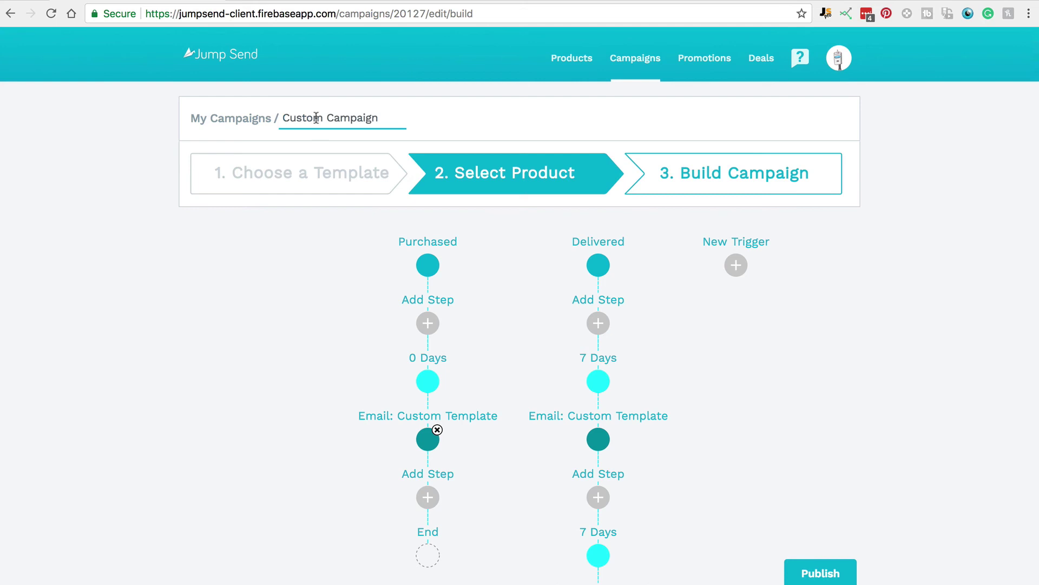
triple_click(351, 119)
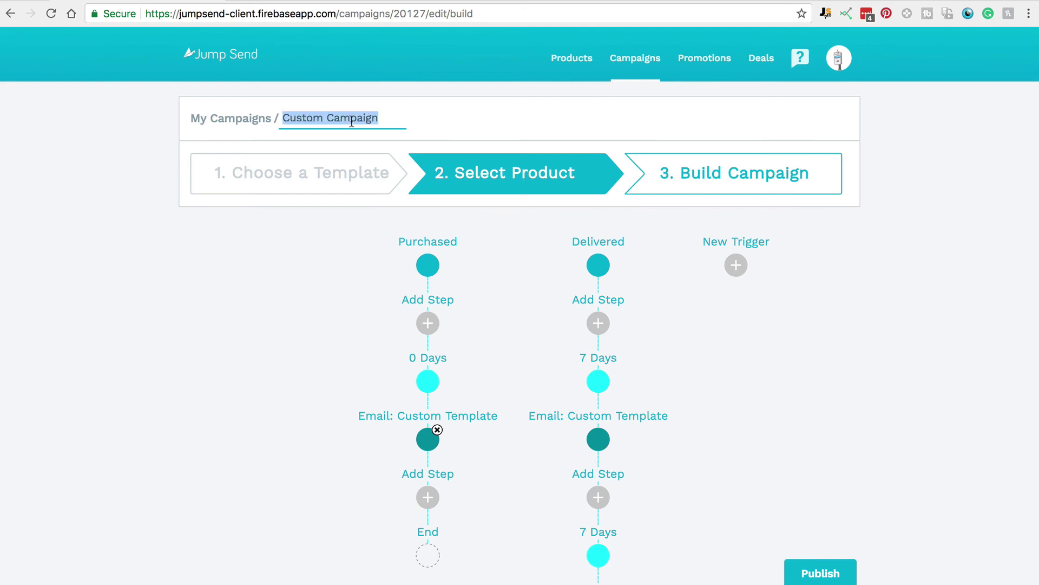
text(Blue Ba)
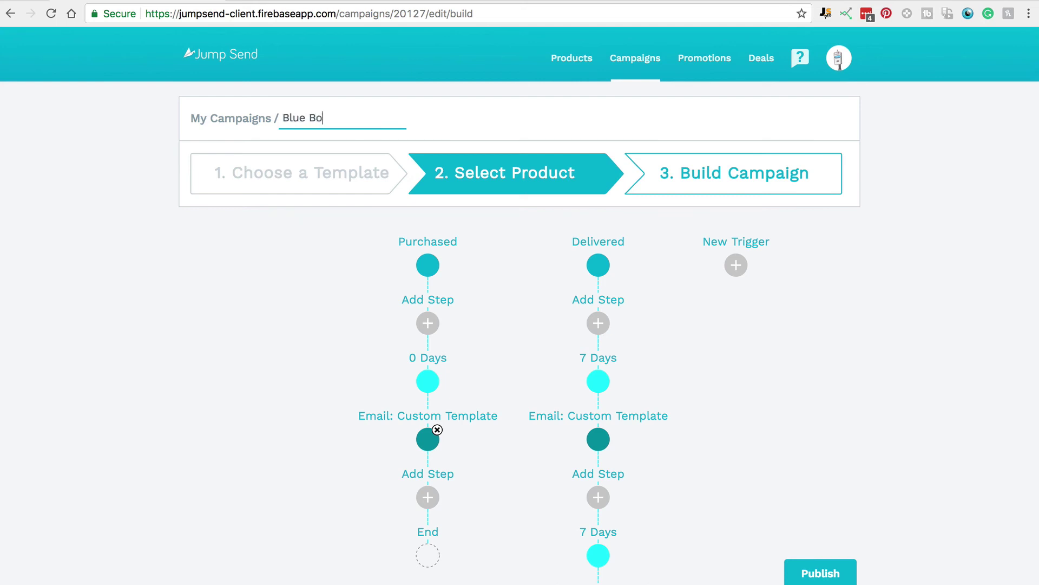
text(by Hooded Towel)
key(Return)
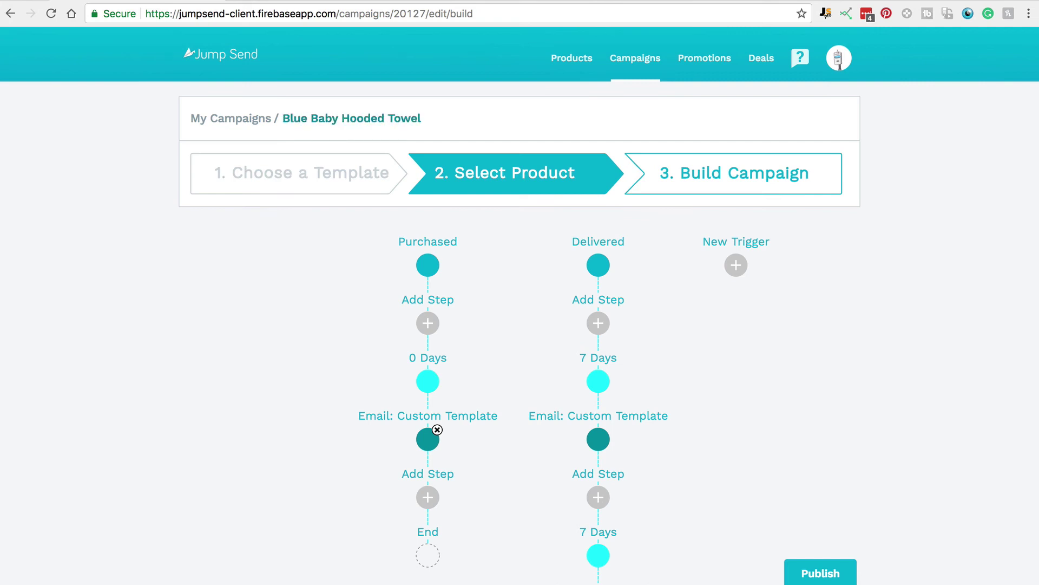
- Publish the renamed campaign
click(815, 572)
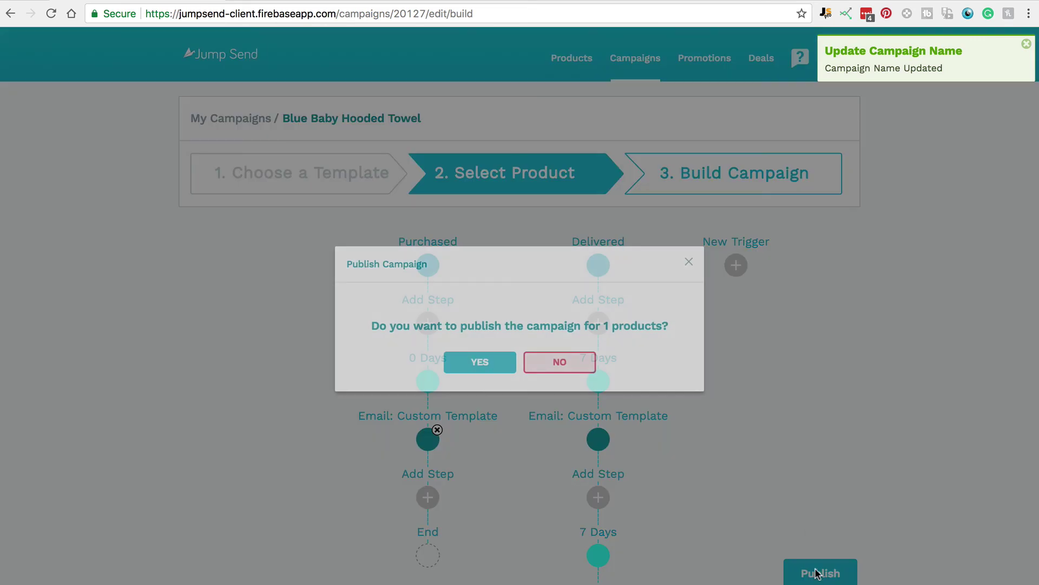
click(467, 364)
scroll(893, 303, down, 10)
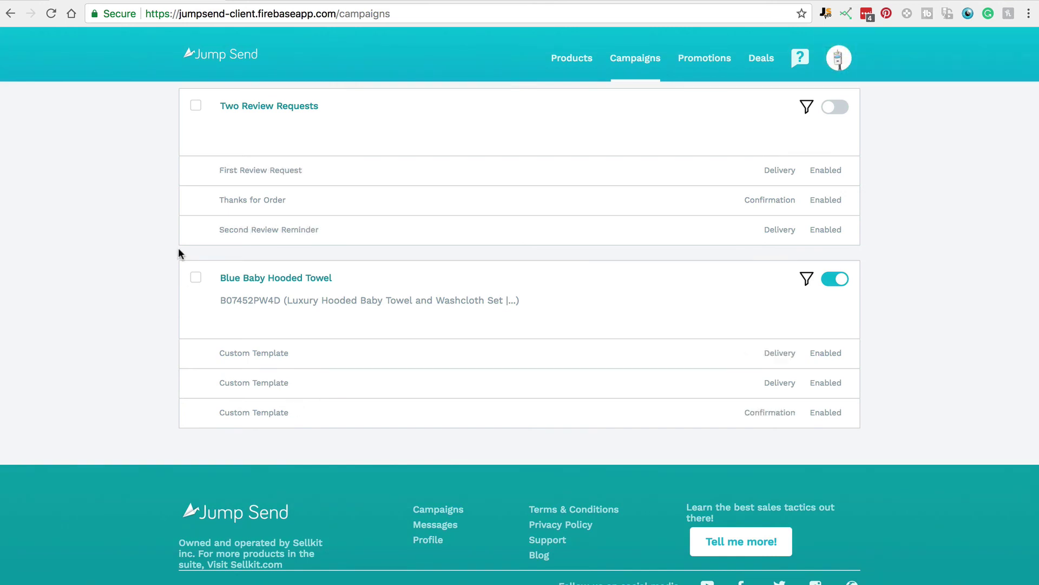
- Delete the Blue Baby Hooded Towel campaign
click(196, 278)
scroll(449, 363, up, 10)
click(681, 134)
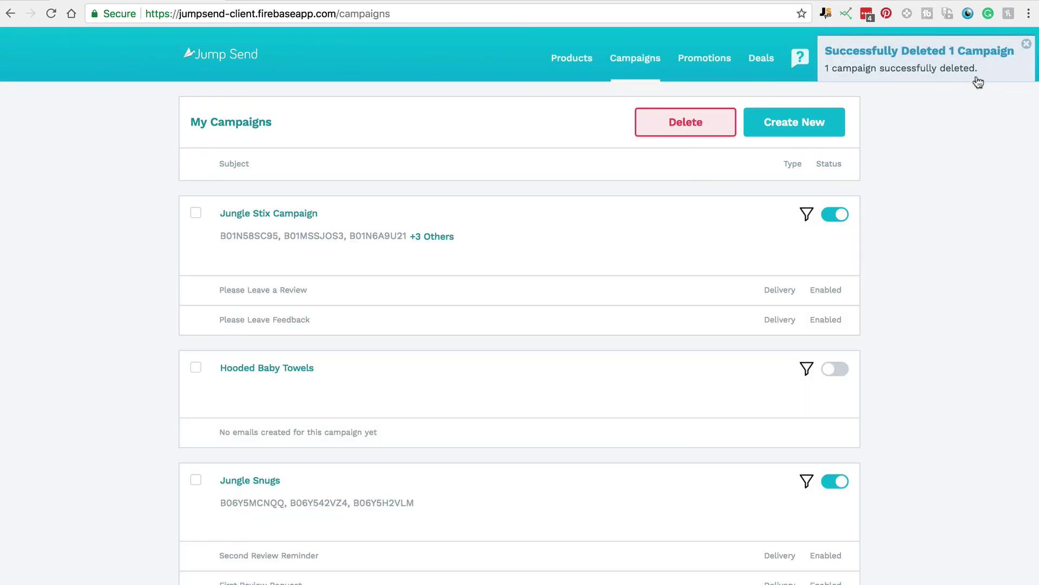
- Create a new campaign from the Two Review Requests template
click(783, 128)
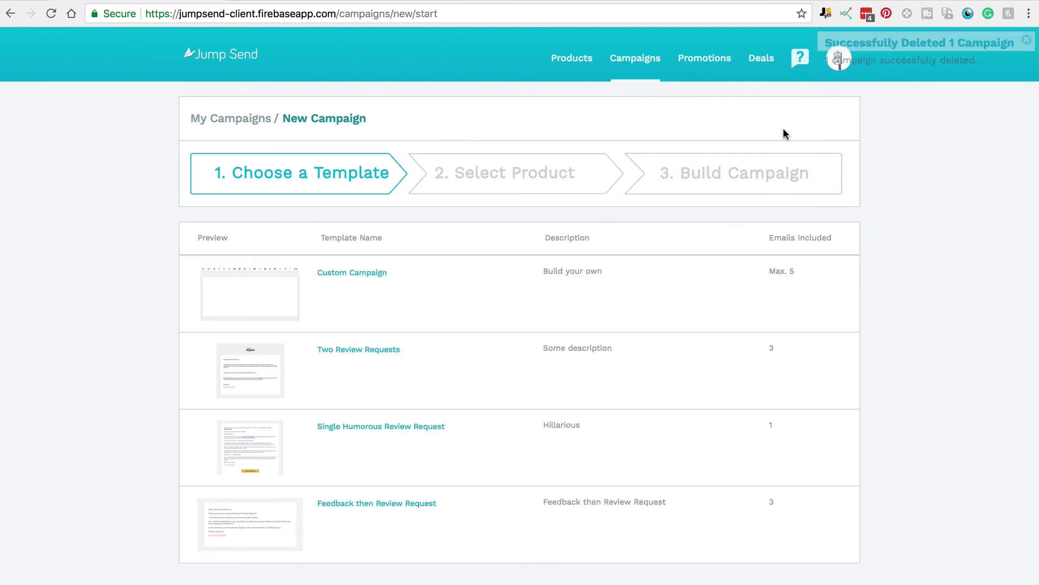
scroll(293, 471, down, 3)
scroll(293, 471, up, 3)
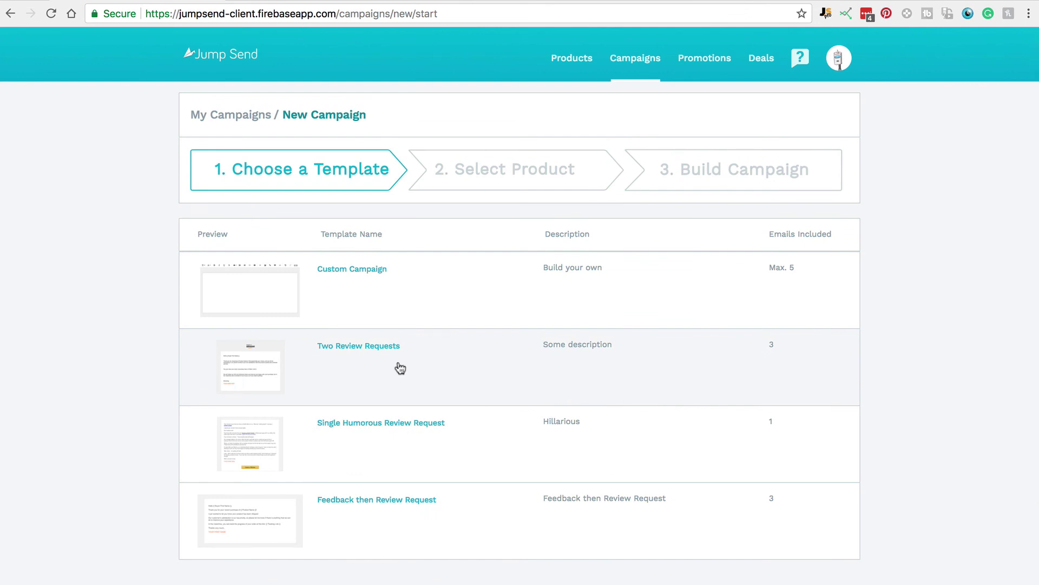
click(346, 366)
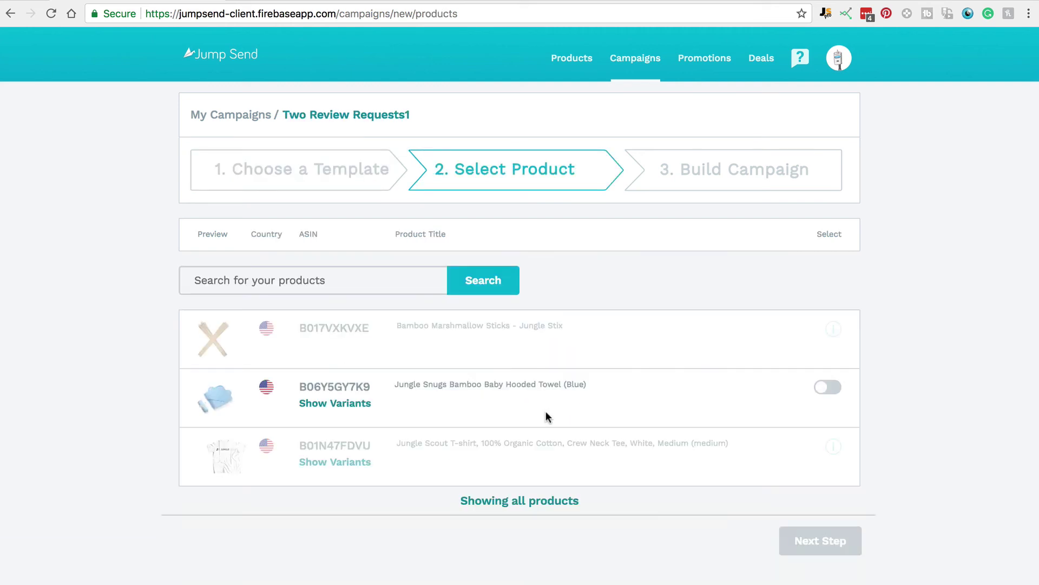
- Select the hooded towel variant B07452PW4D and continue to Build Campaign
scroll(523, 424, down, 2)
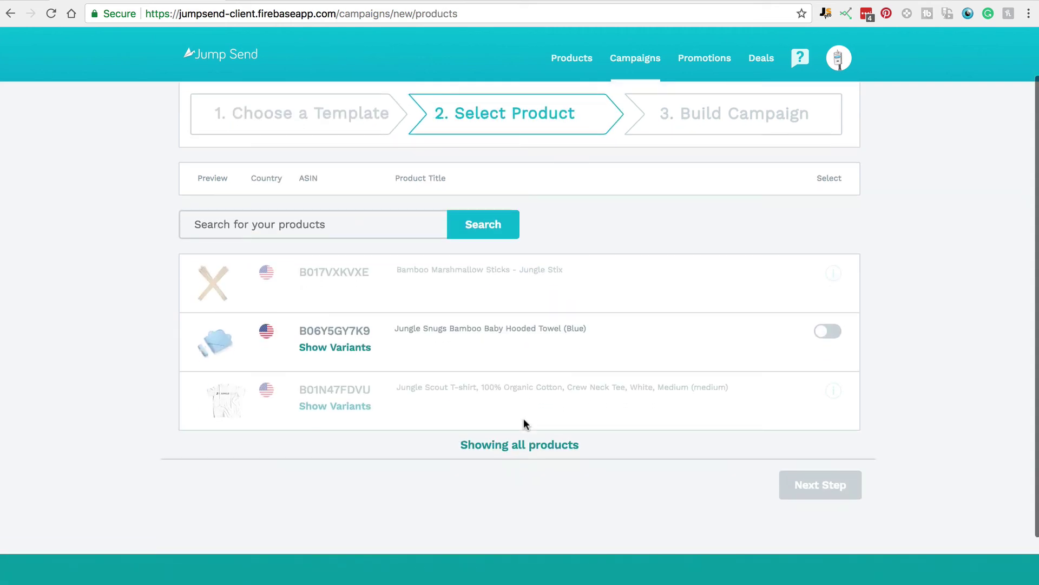
click(346, 347)
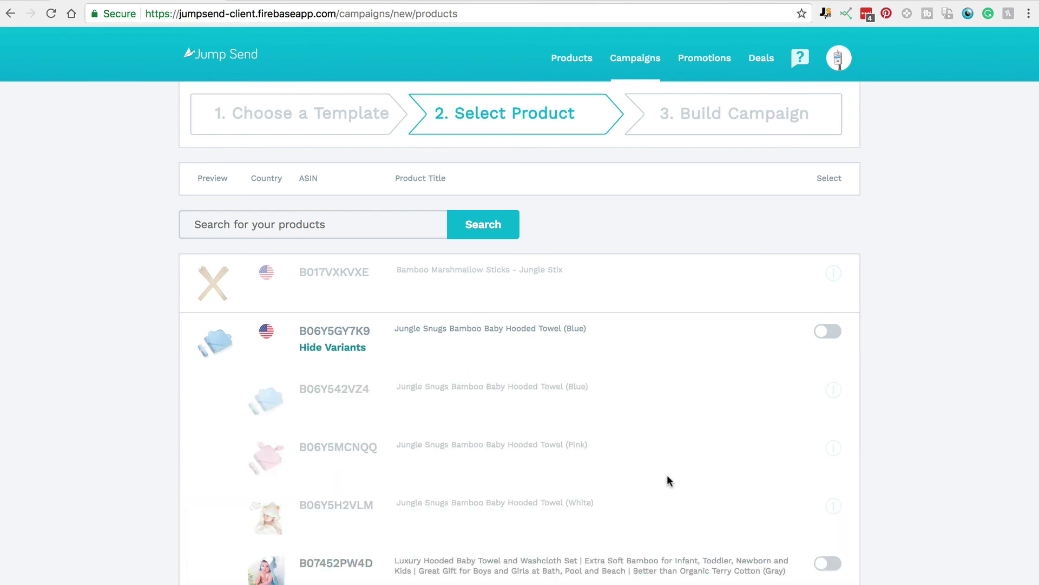
scroll(667, 476, down, 2)
scroll(667, 475, down, 3)
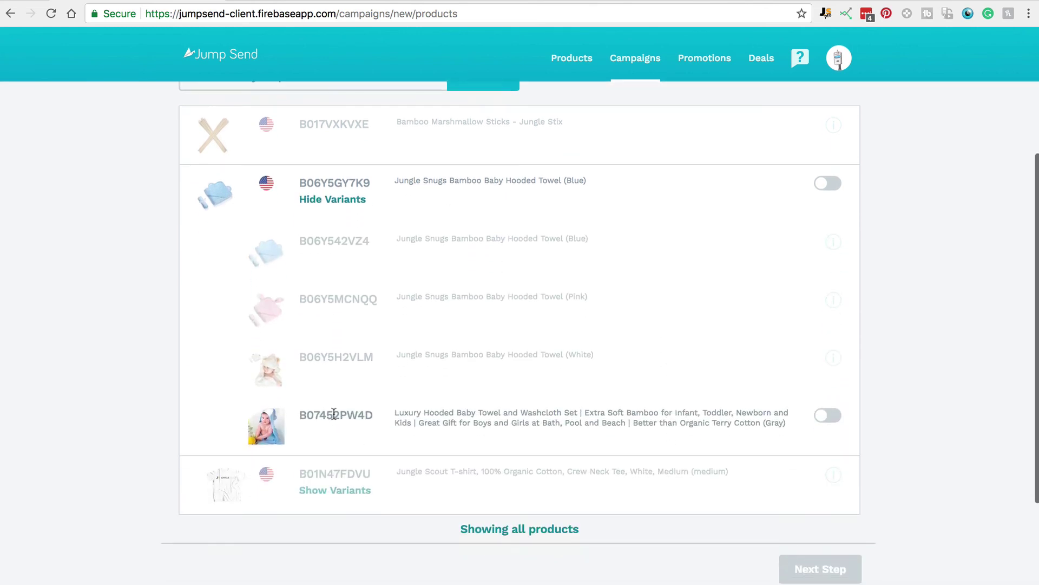
click(827, 421)
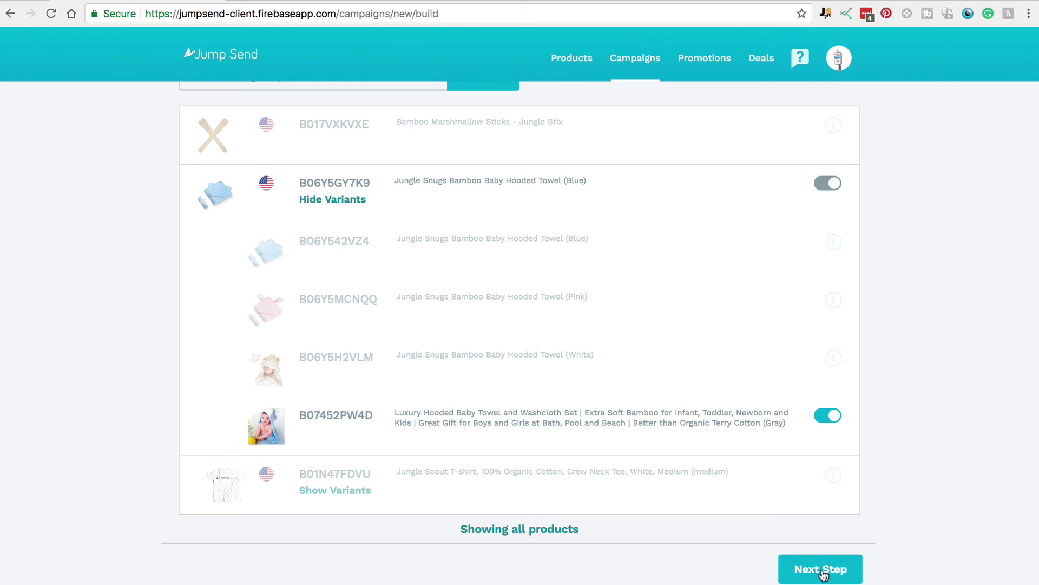
click(822, 571)
click(428, 234)
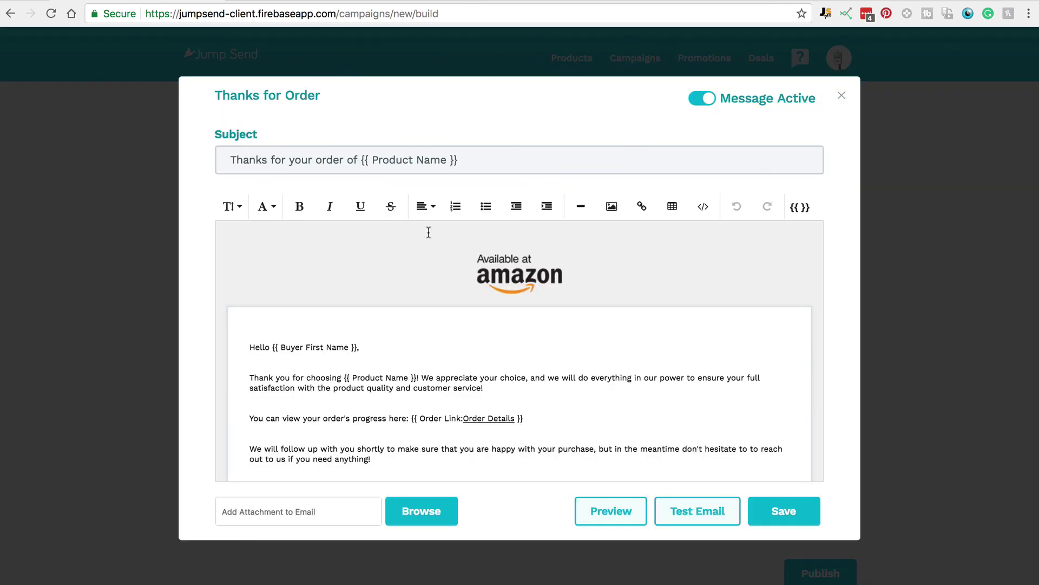
scroll(578, 392, down, 3)
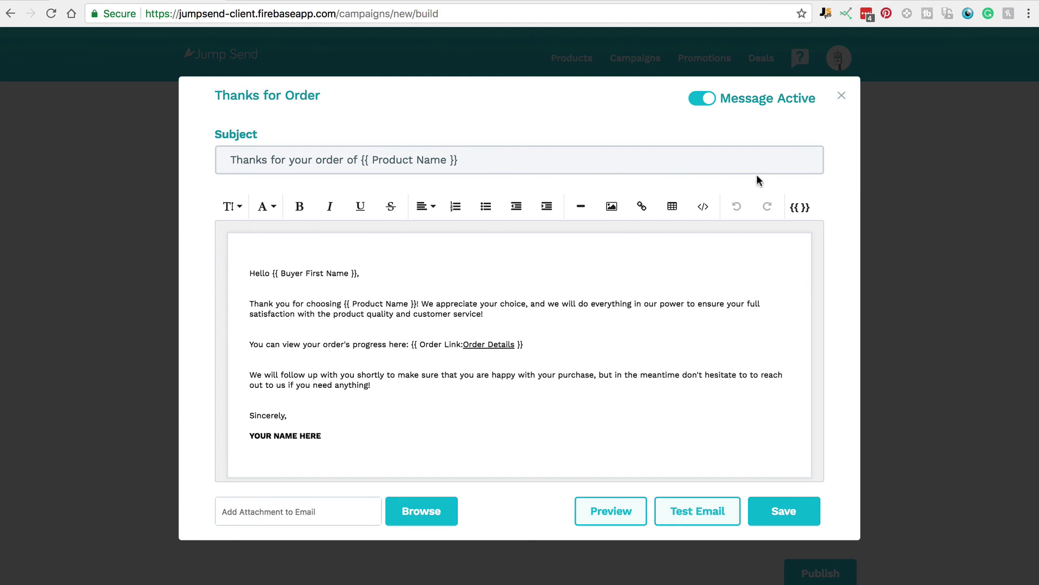
click(843, 95)
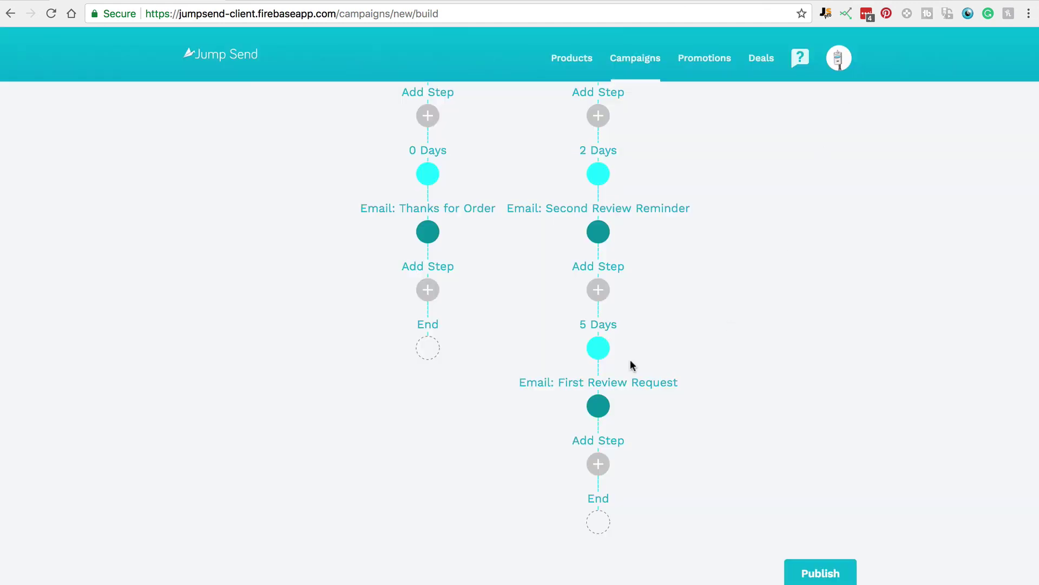
mouse_move(598, 237)
click(599, 239)
scroll(550, 412, down, 3)
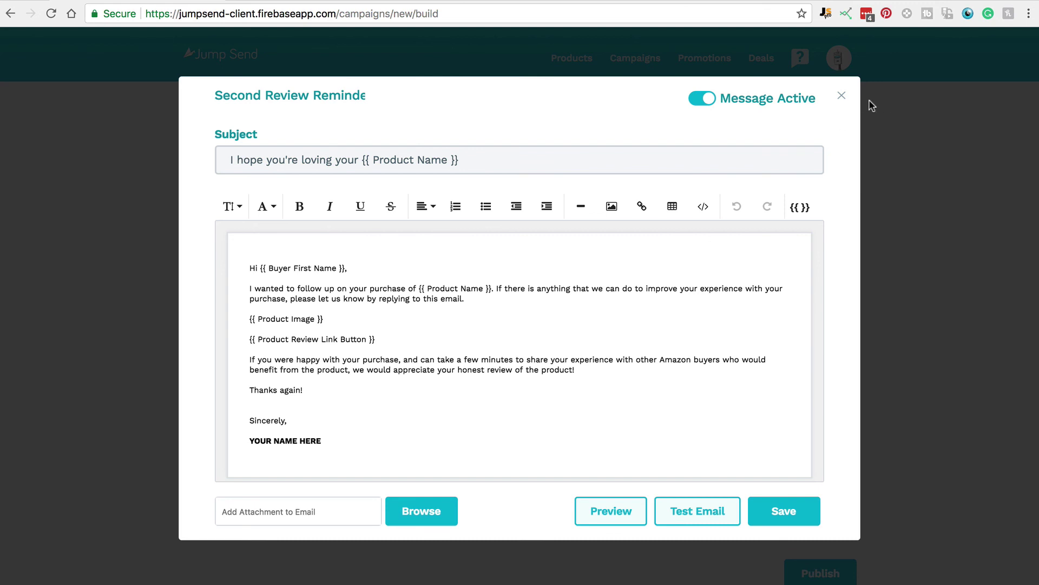
click(841, 97)
scroll(840, 225, up, 4)
scroll(840, 228, up, 1)
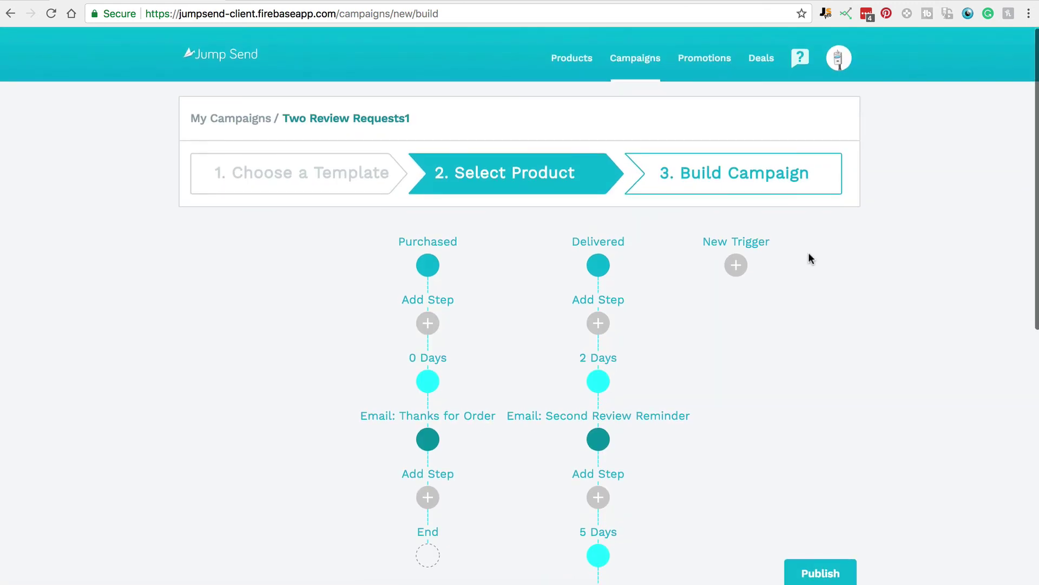
- Add a Refunded trigger as a third branch and start a step beneath it
click(736, 266)
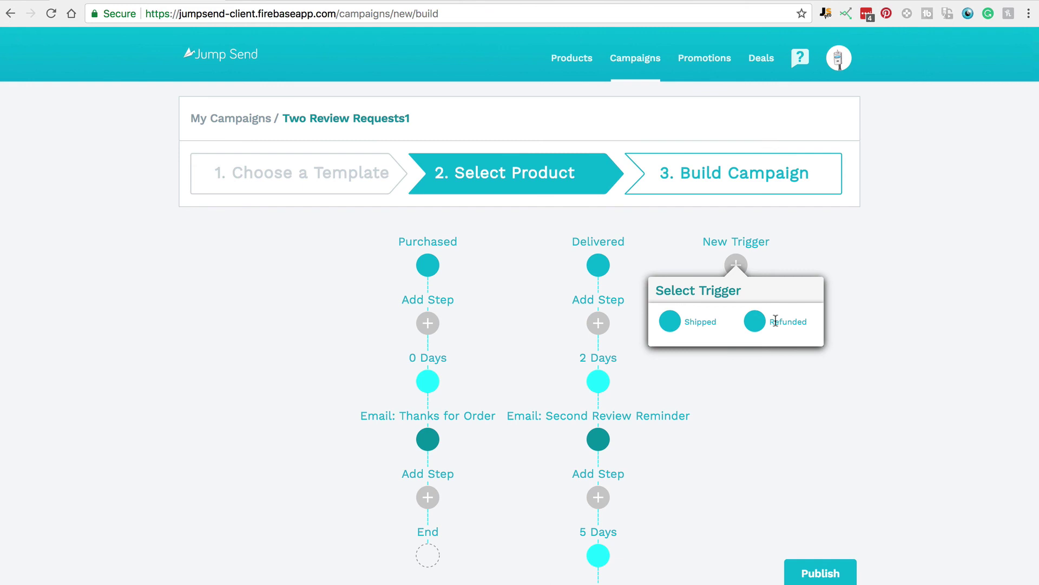
click(755, 322)
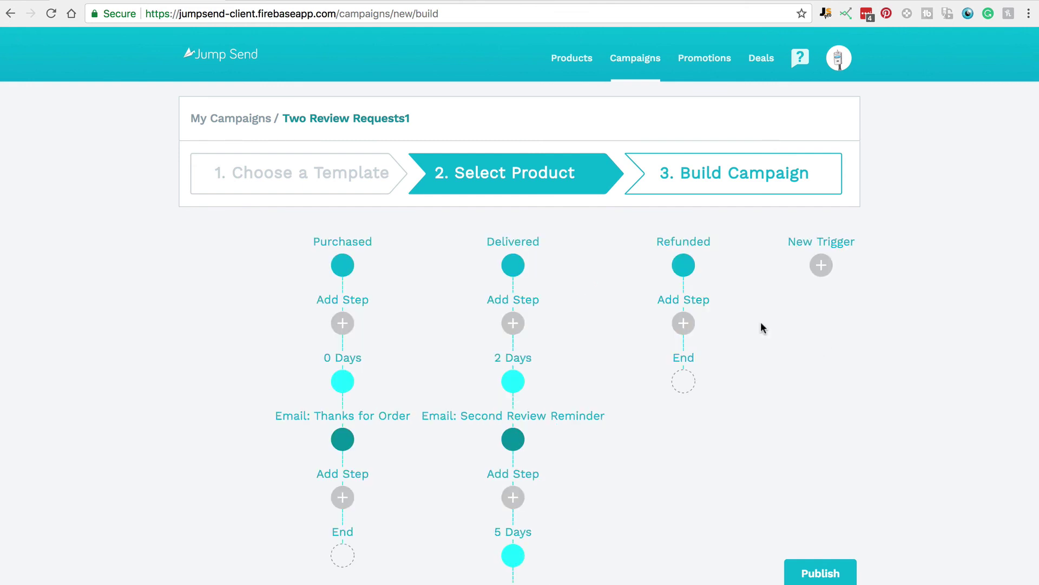
click(684, 325)
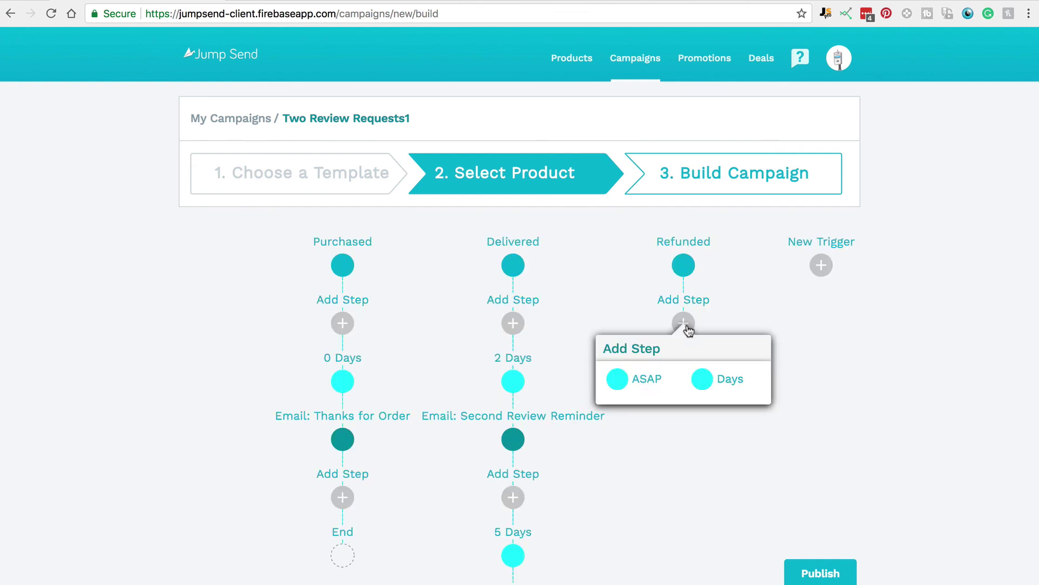